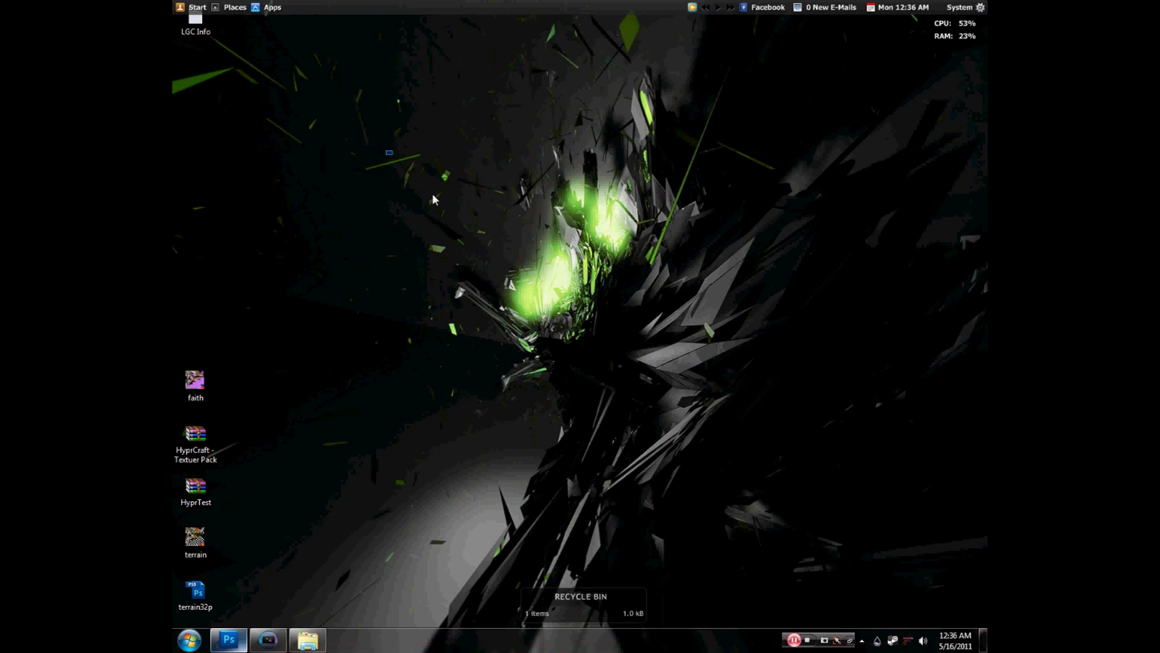
- Open 16x16_channel_green from gfx > Modified Icon Pack v4 in Photoshop using Explorer's Edit command
mouse_move(433, 200)
left_mouse_down()
mouse_move(679, 383)
mouse_move(785, 420)
left_mouse_up()
left_click(307, 643)
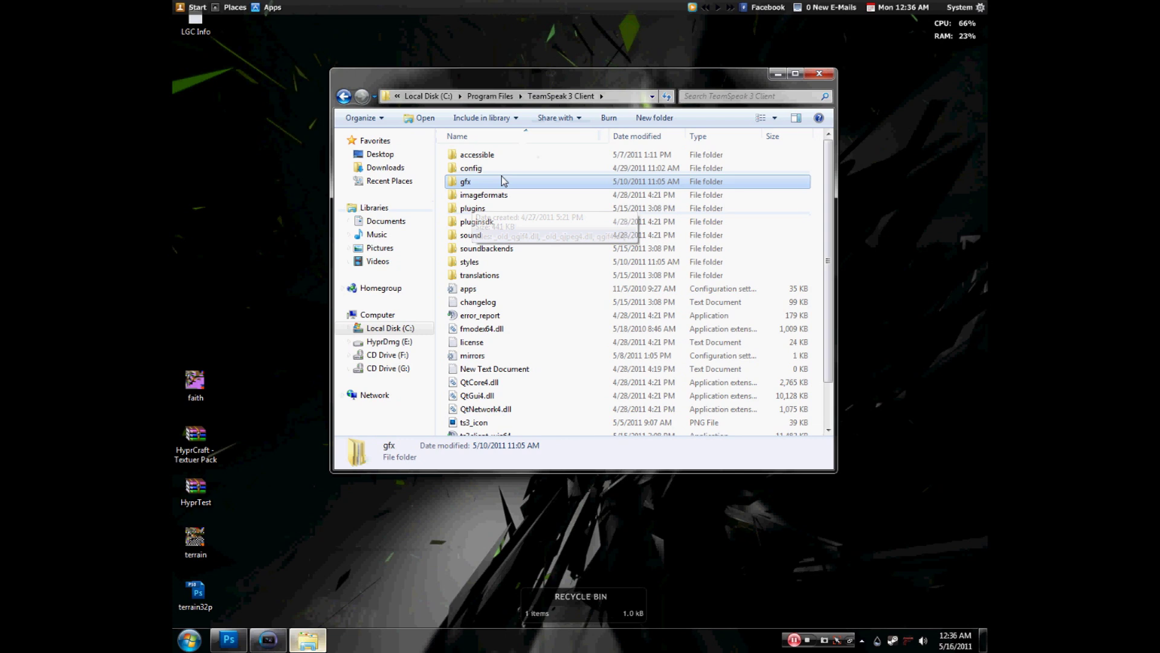
double_click(490, 184)
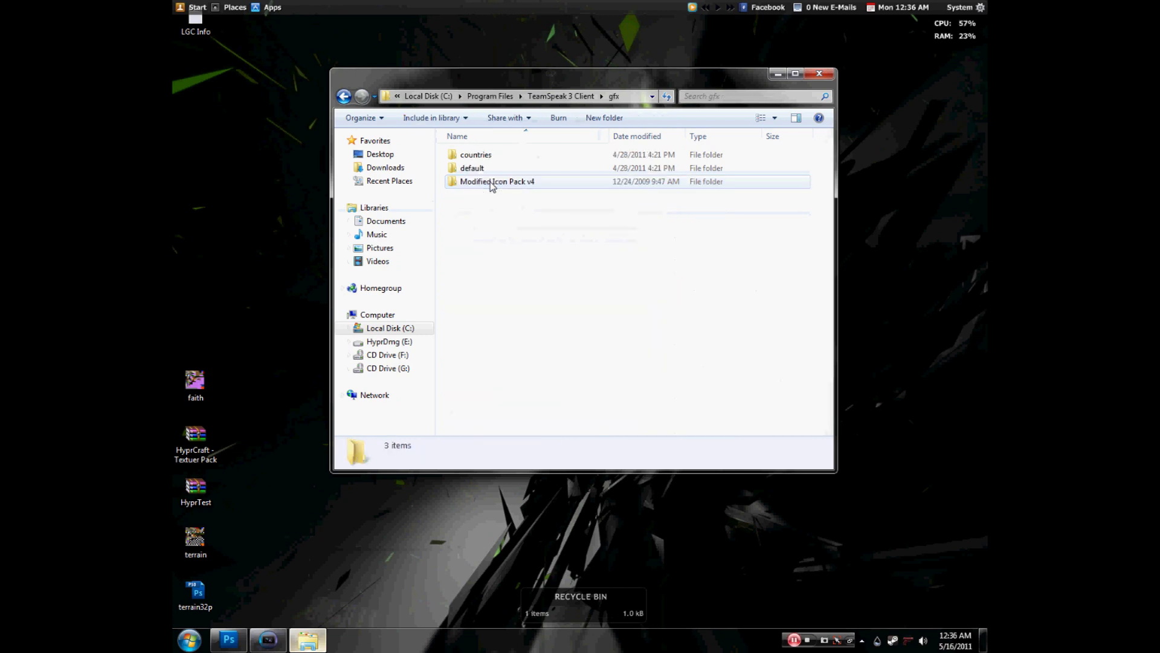
left_click(562, 184)
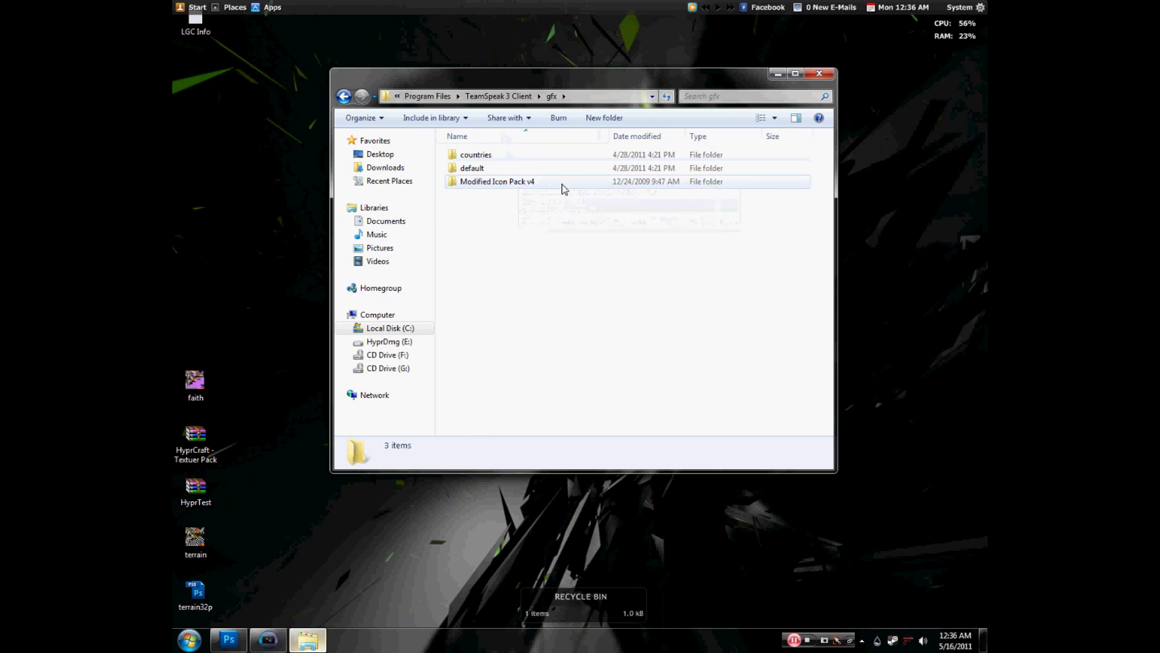
double_click(555, 184)
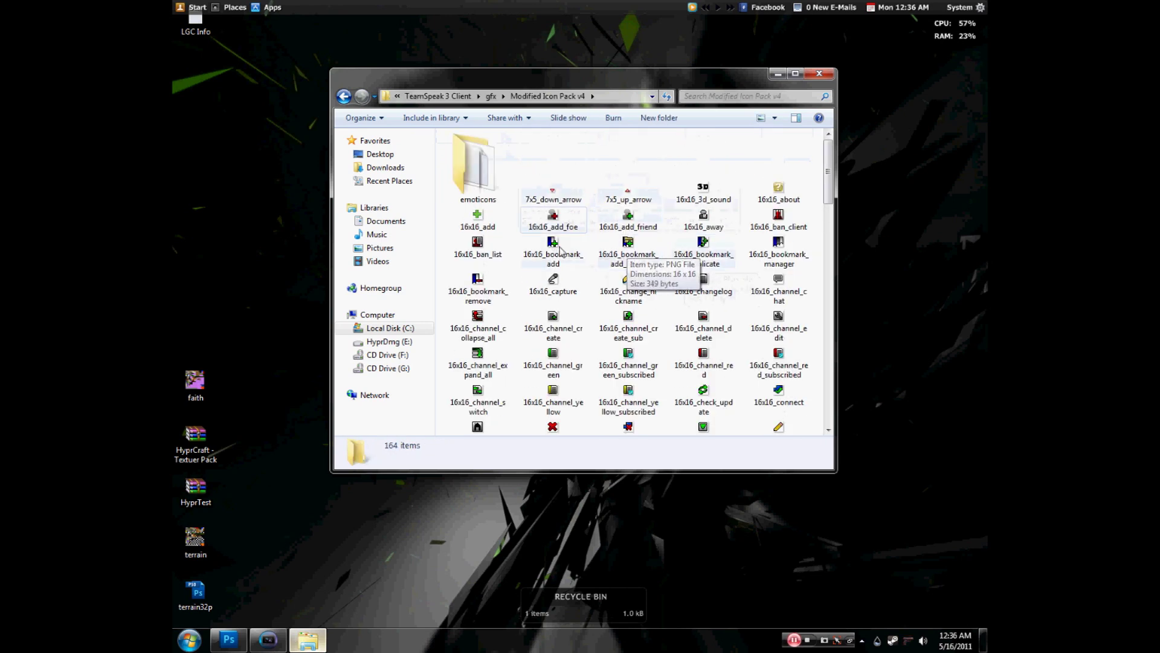
mouse_move(508, 240)
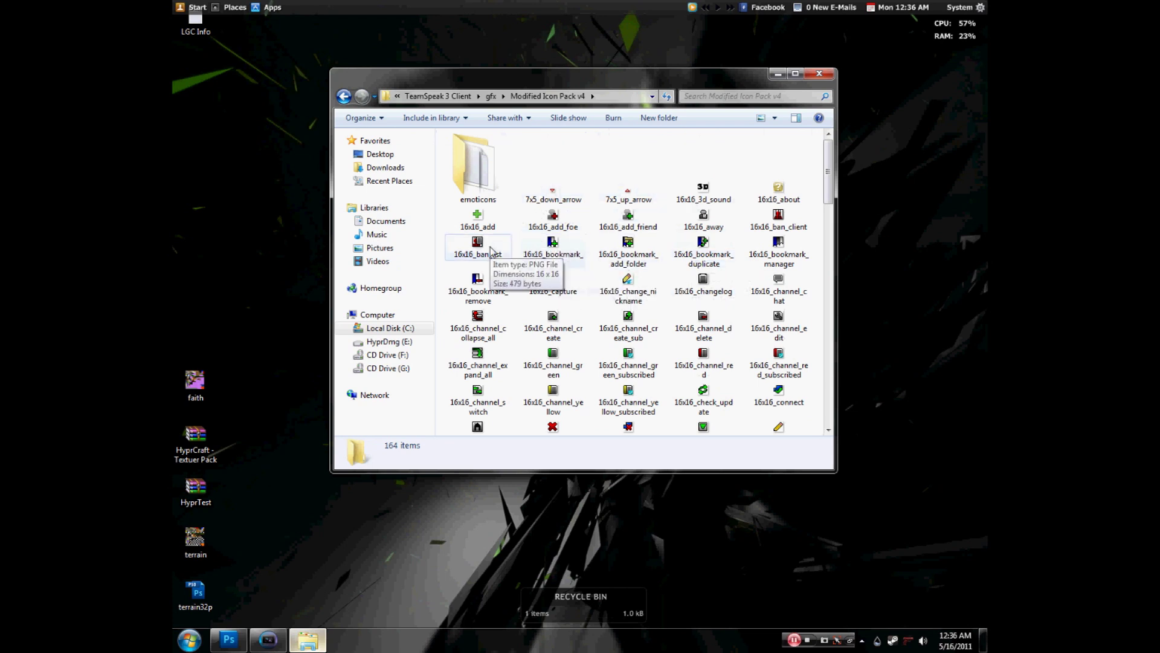
scroll(550, 302, "down", 2)
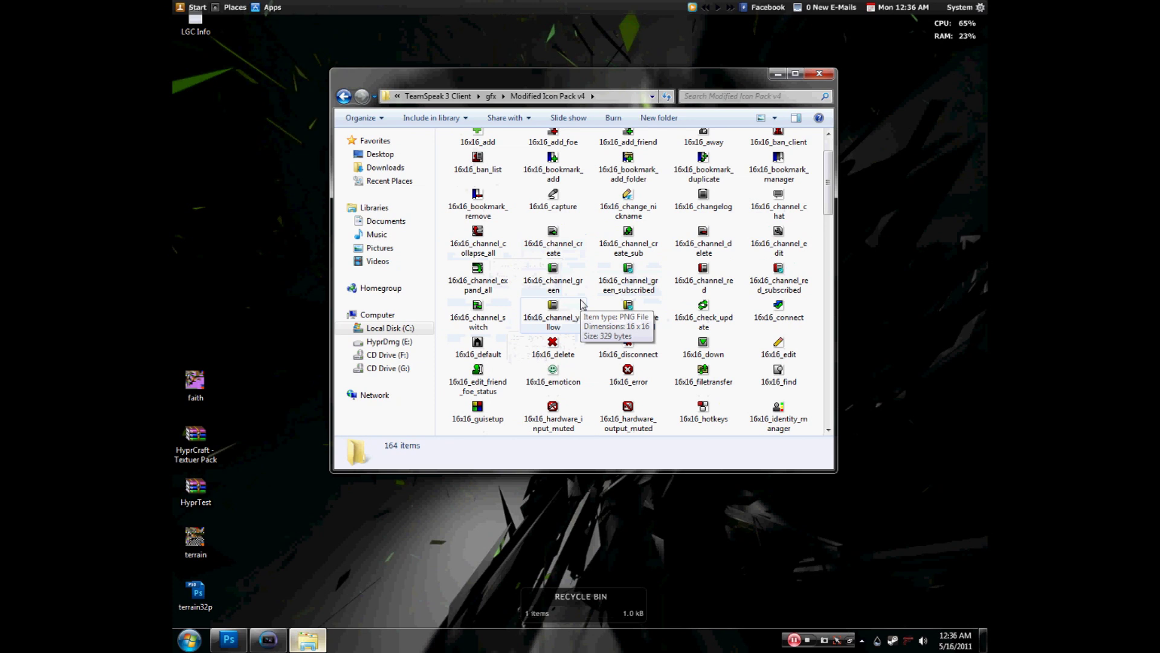
right_click(563, 279)
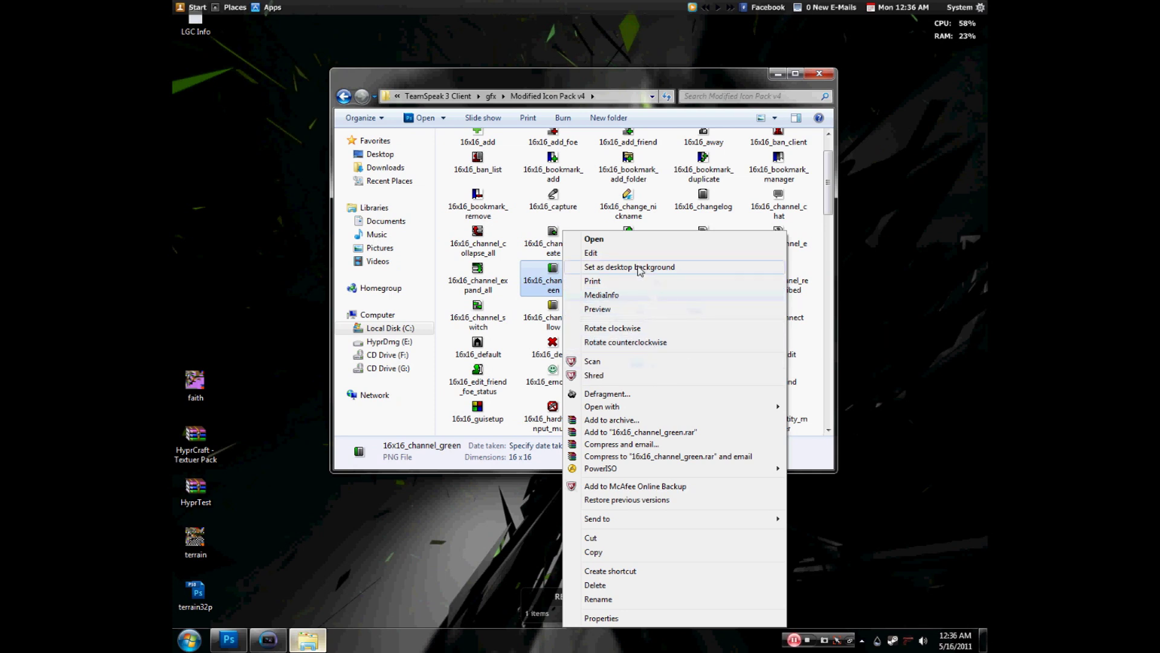
left_click(604, 267)
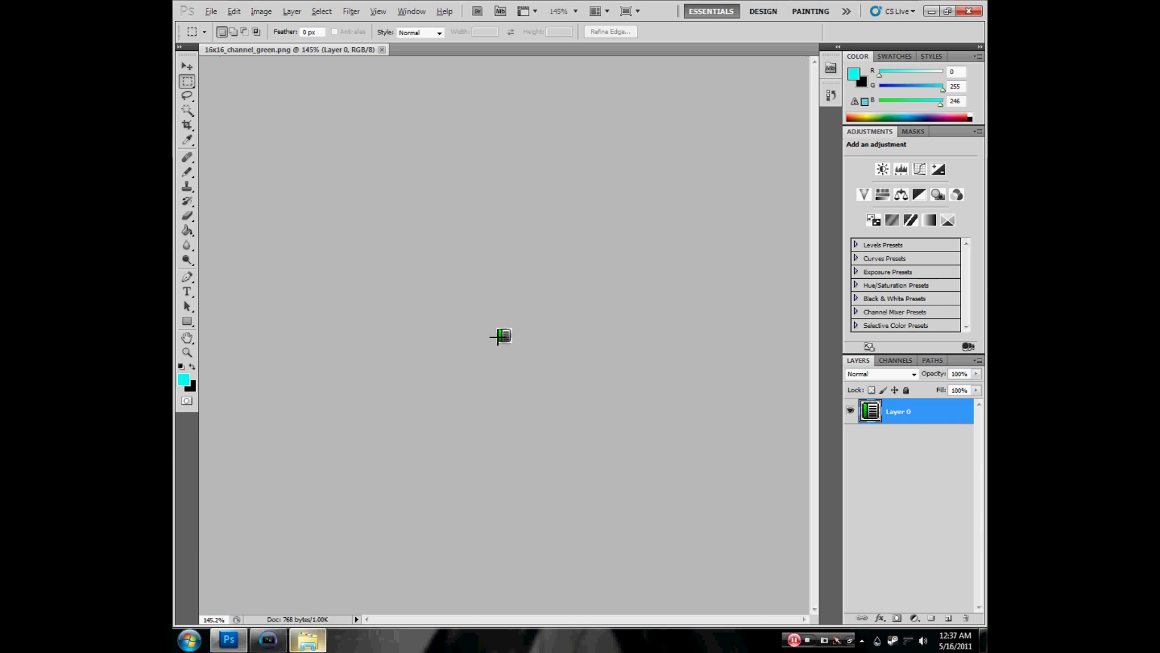
- Zoom the icon canvas in to about 2490% so individual pixels are visible
scroll(495, 336, "up", 10)
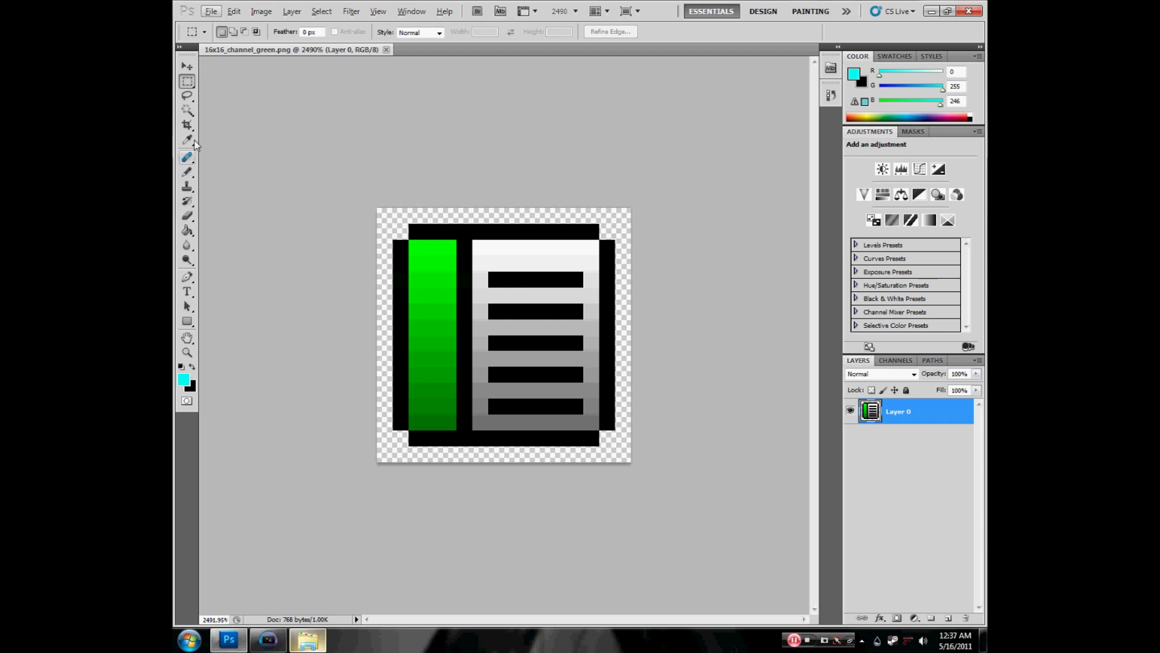
- Sample the bar's greens with the Pencil at 100% opacity and repaint the whole bar solid bright green
left_click(188, 172)
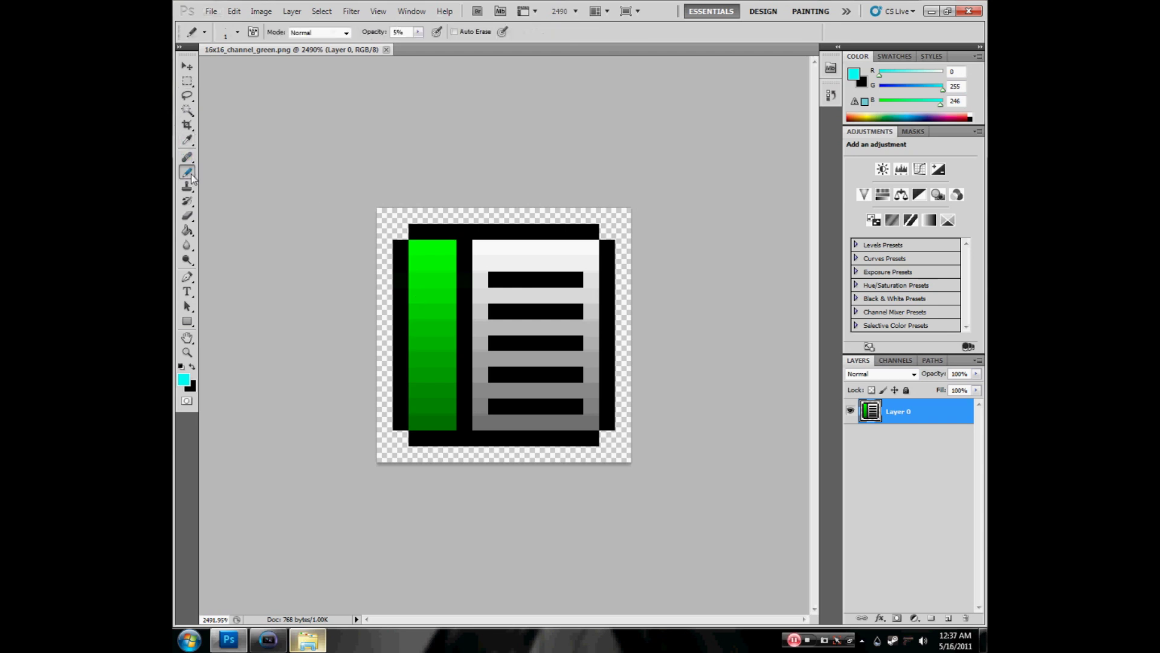
left_click(436, 253, "alt")
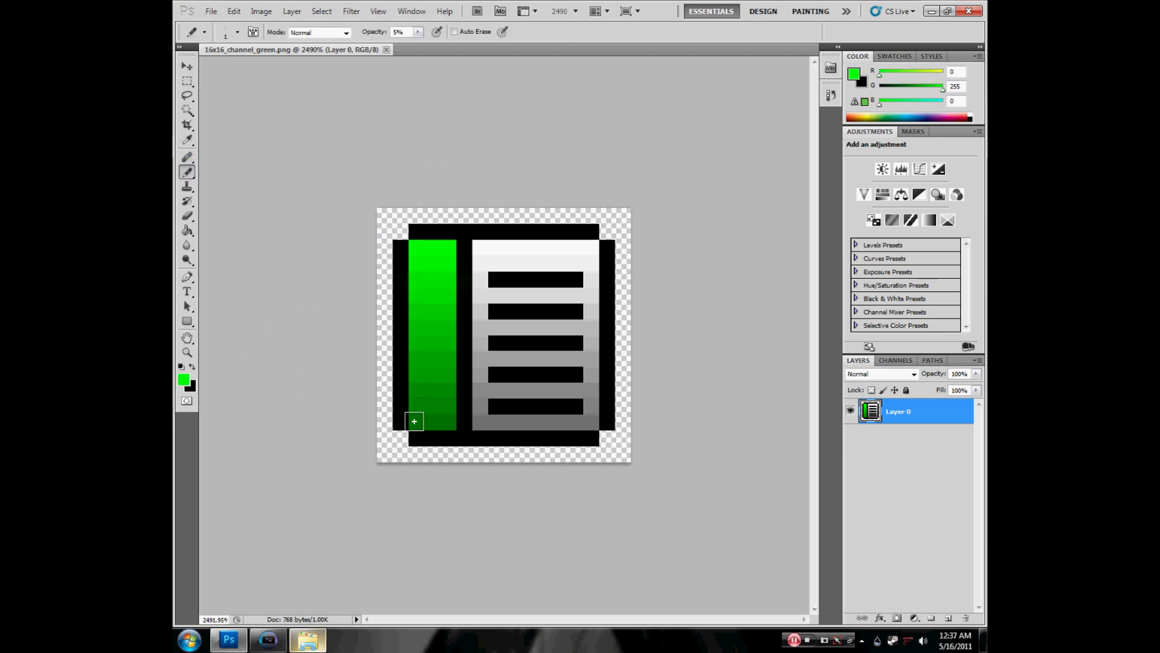
key("x")
left_click(446, 423, "alt")
key("0")
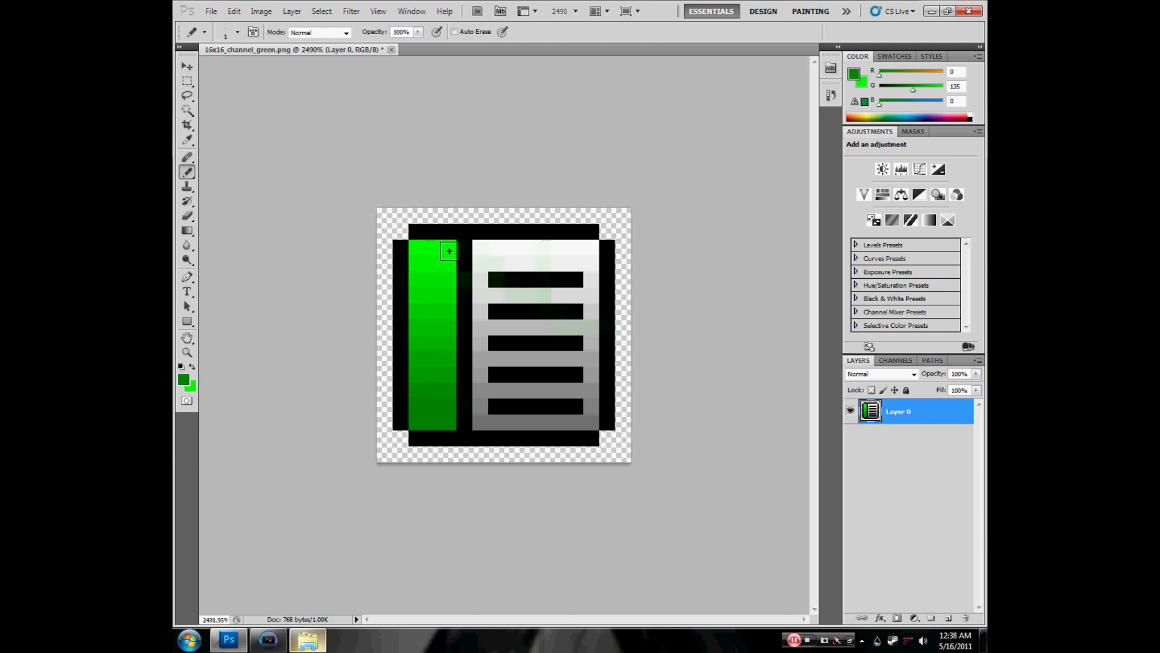
left_click(418, 248)
left_click(432, 249)
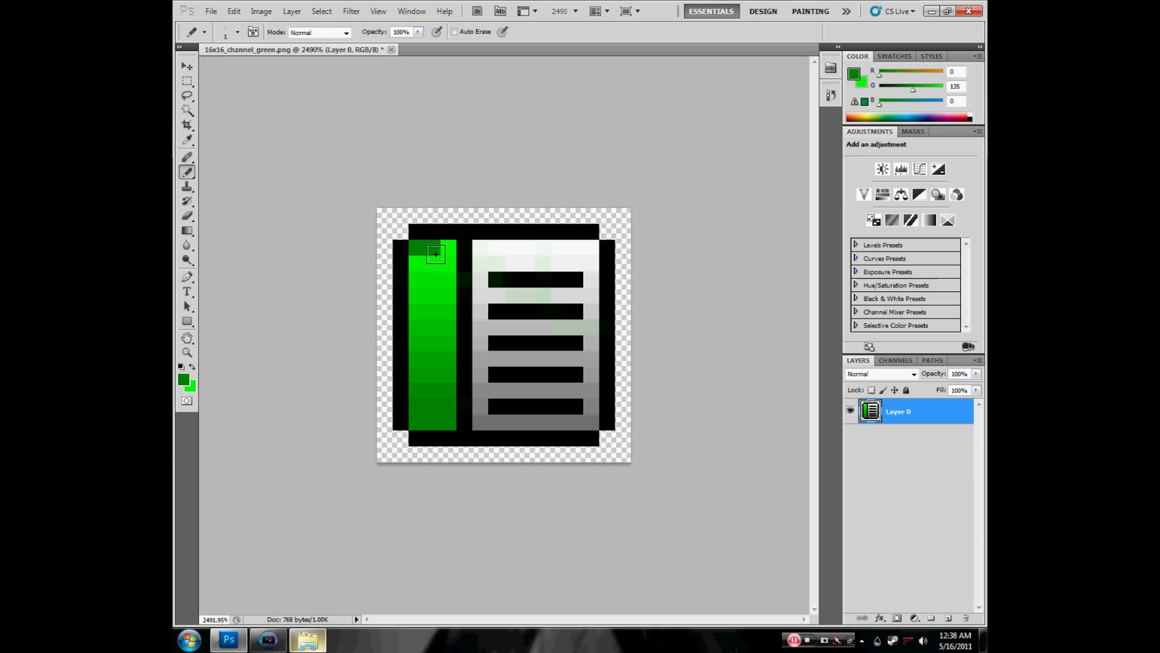
key("x")
left_click_drag(433, 248, 418, 248)
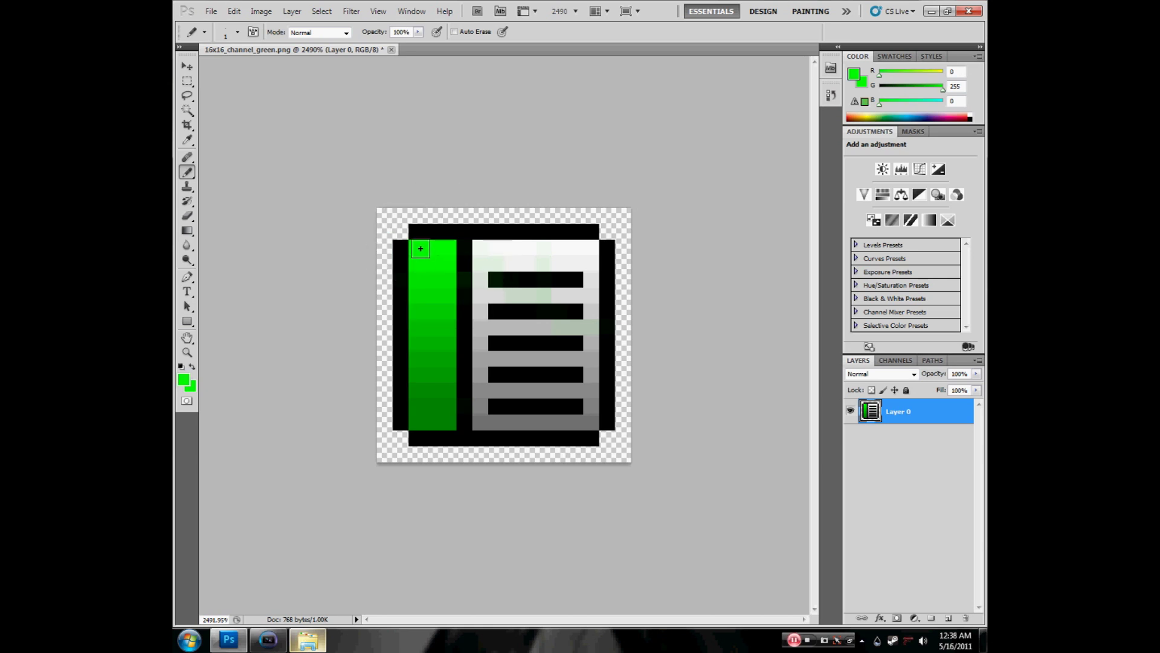
mouse_move(420, 315)
left_mouse_down()
mouse_move(423, 426)
mouse_move(444, 258)
mouse_move(441, 419)
left_mouse_up()
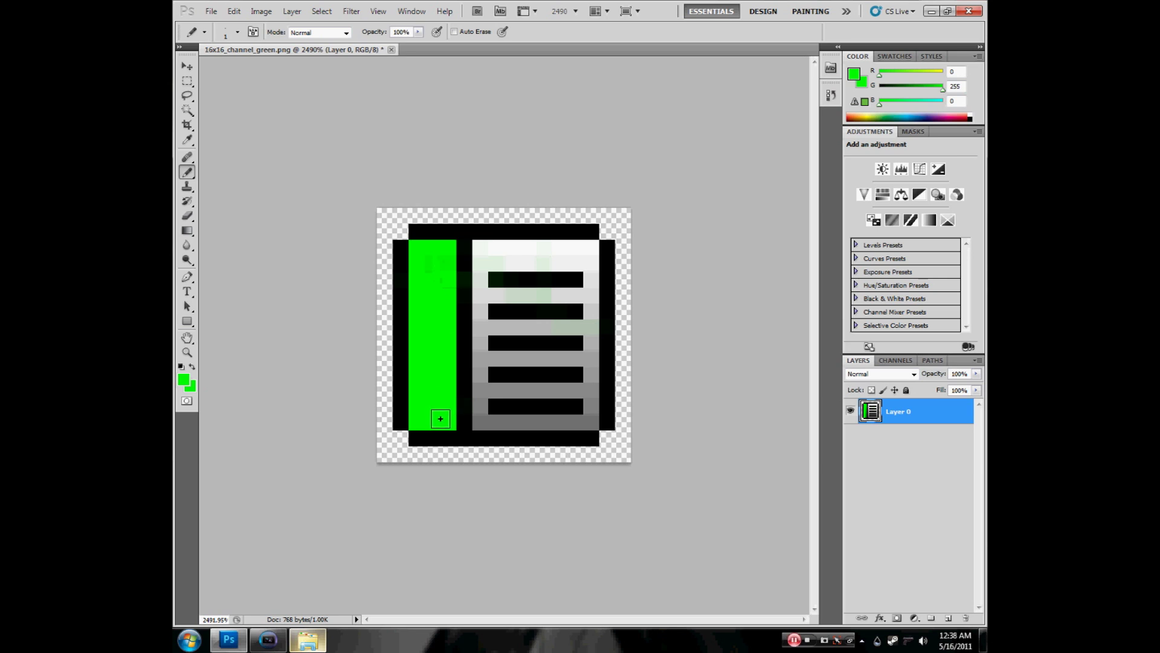
- Pencil the panel's grey rows near-white, undoing strokes that cover the five black lines
left_click(483, 248, "alt")
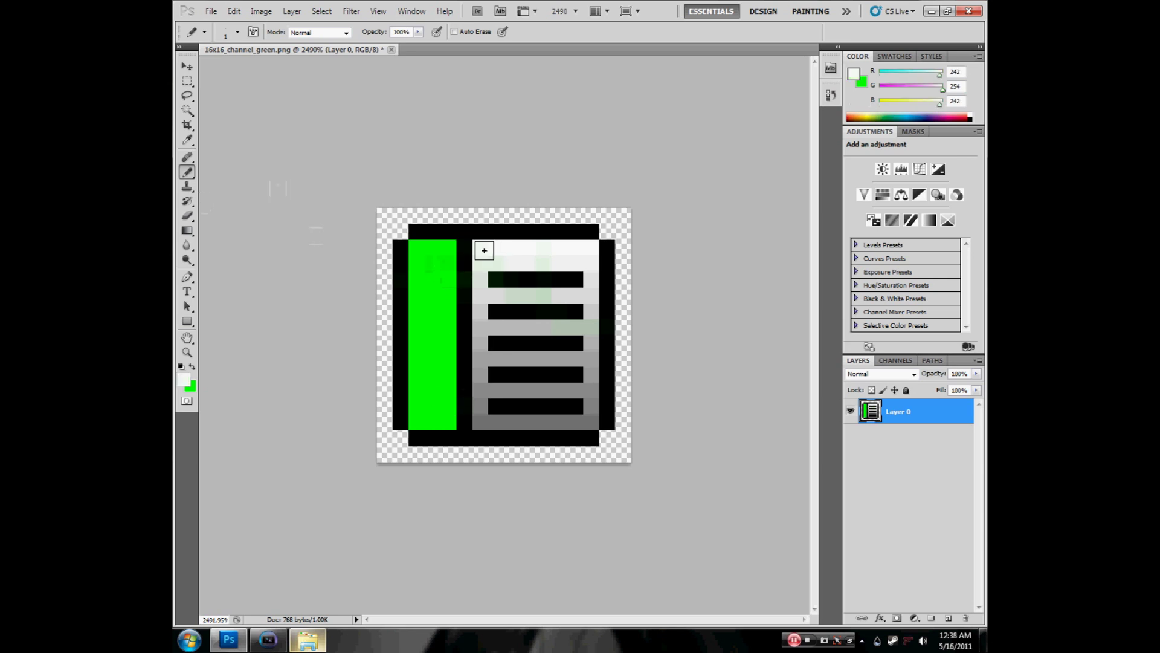
mouse_move(476, 315)
left_mouse_down()
mouse_move(481, 421)
mouse_move(594, 418)
mouse_move(597, 265)
mouse_move(575, 293)
mouse_move(488, 285)
mouse_move(556, 268)
left_mouse_up()
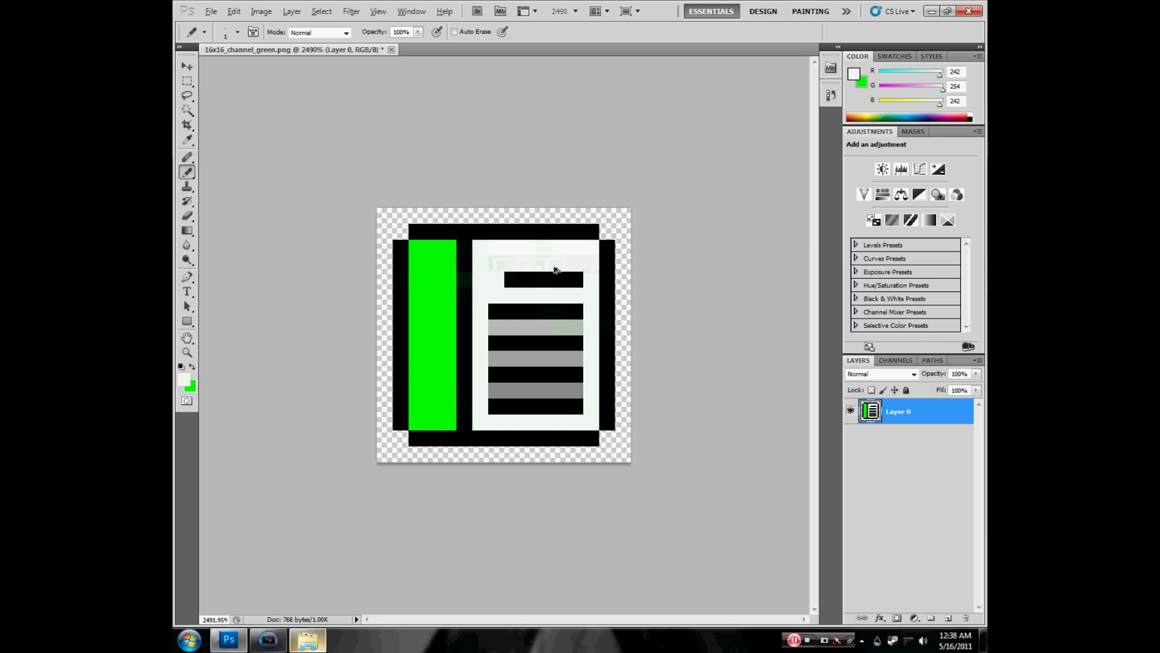
key("ctrl+z")
mouse_move(499, 327)
left_mouse_down()
mouse_move(576, 345)
mouse_move(494, 357)
left_mouse_up()
key("ctrl+z")
mouse_move(580, 358)
left_mouse_down()
mouse_move(489, 357)
mouse_move(580, 390)
left_mouse_up()
left_click(494, 389)
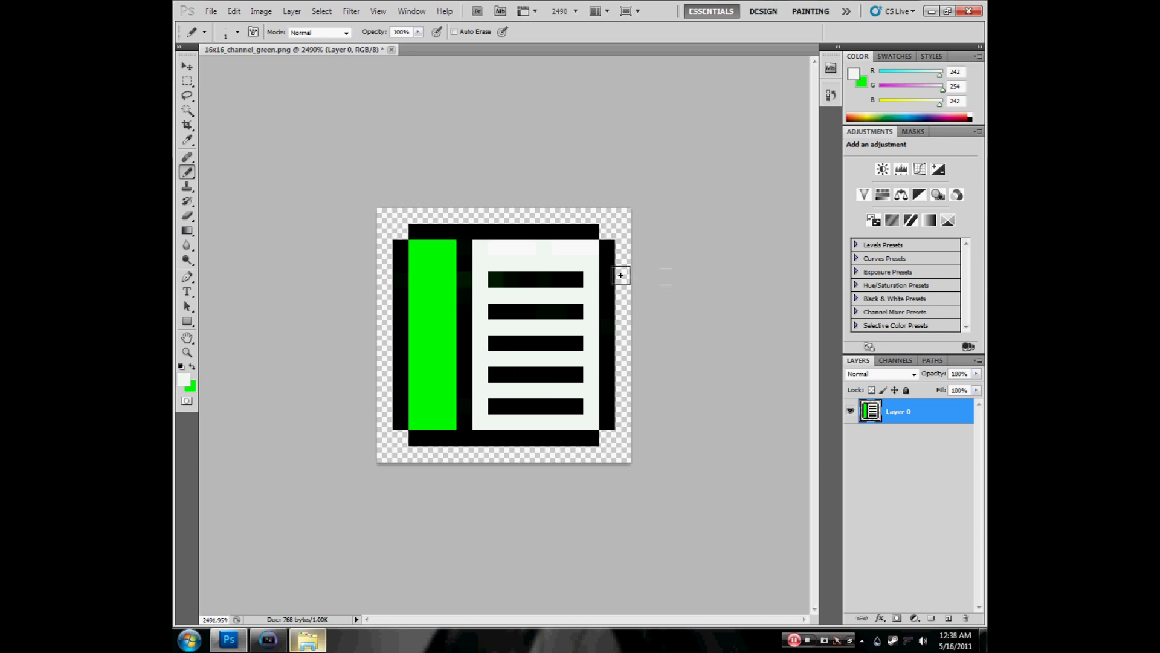
left_click(211, 11)
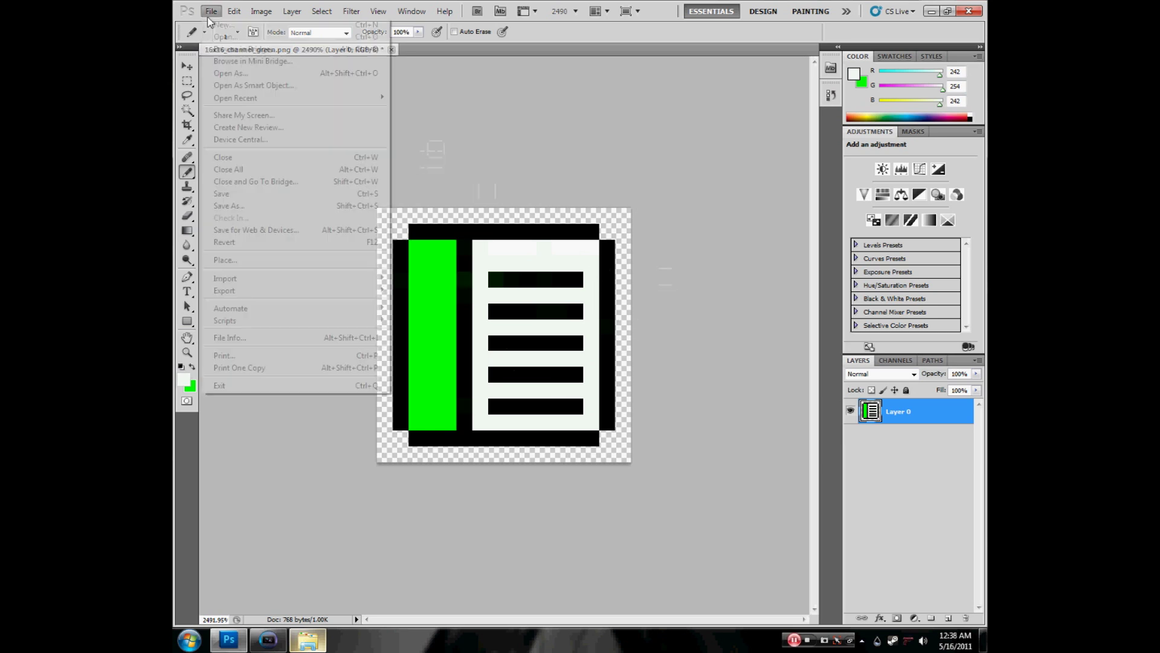
- Save the icon as 16x16_channel_green.png in TeamSpeak 3 Client > gfx > default, replacing the existing file
left_click(260, 206)
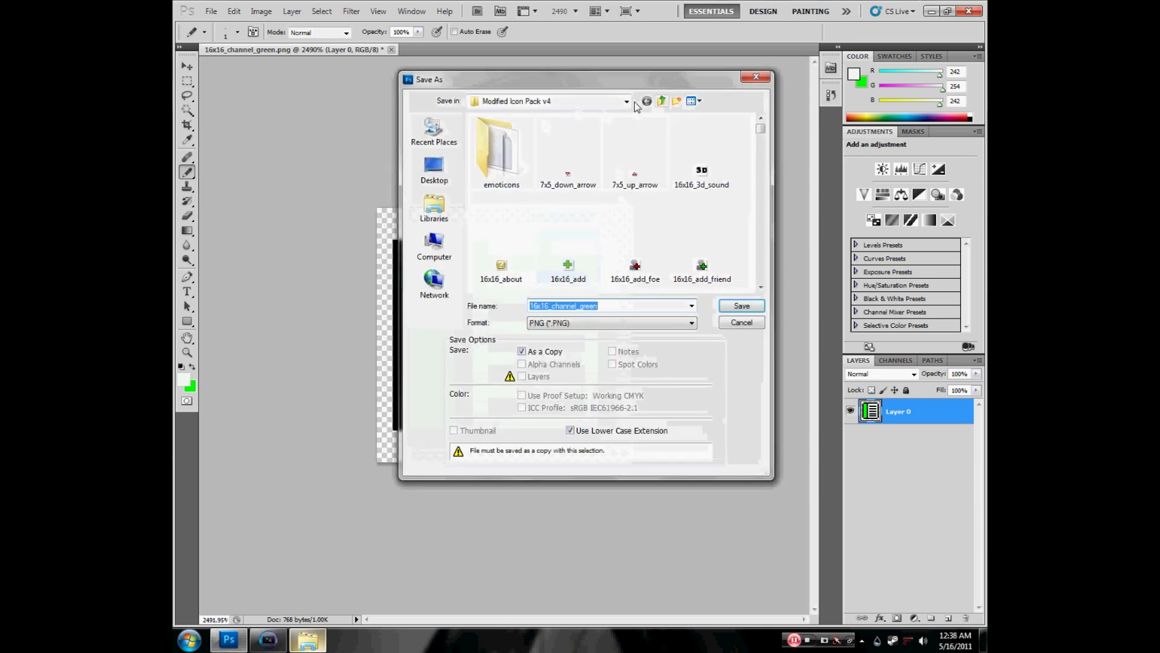
left_click(626, 101)
left_click(543, 217)
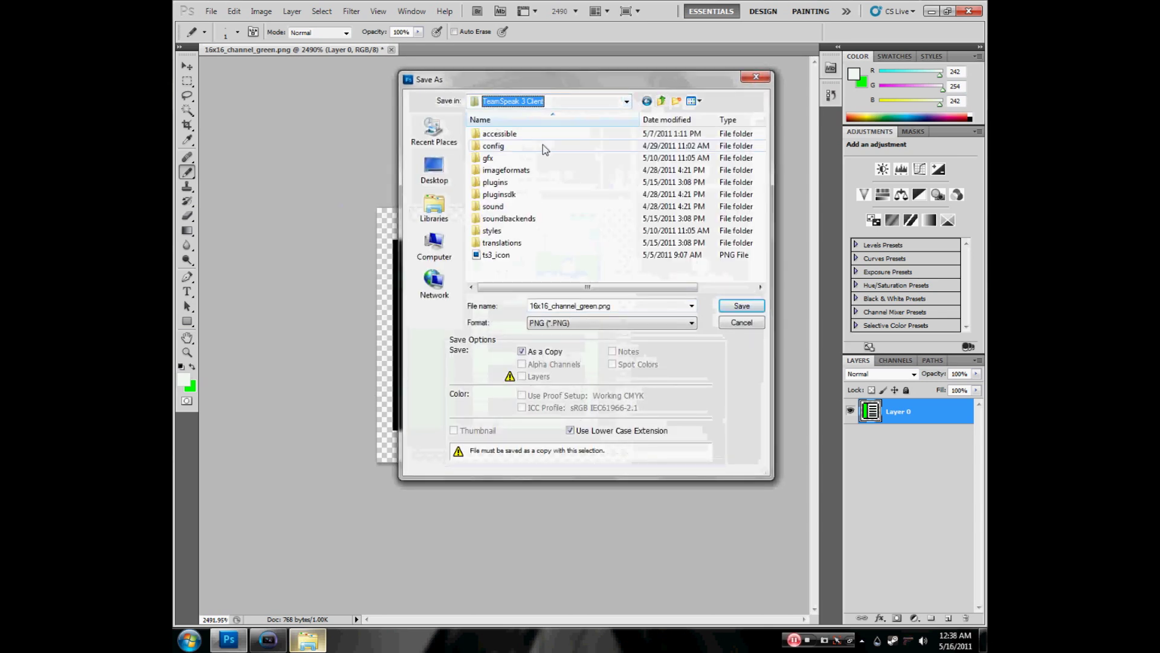
double_click(523, 155)
double_click(523, 146)
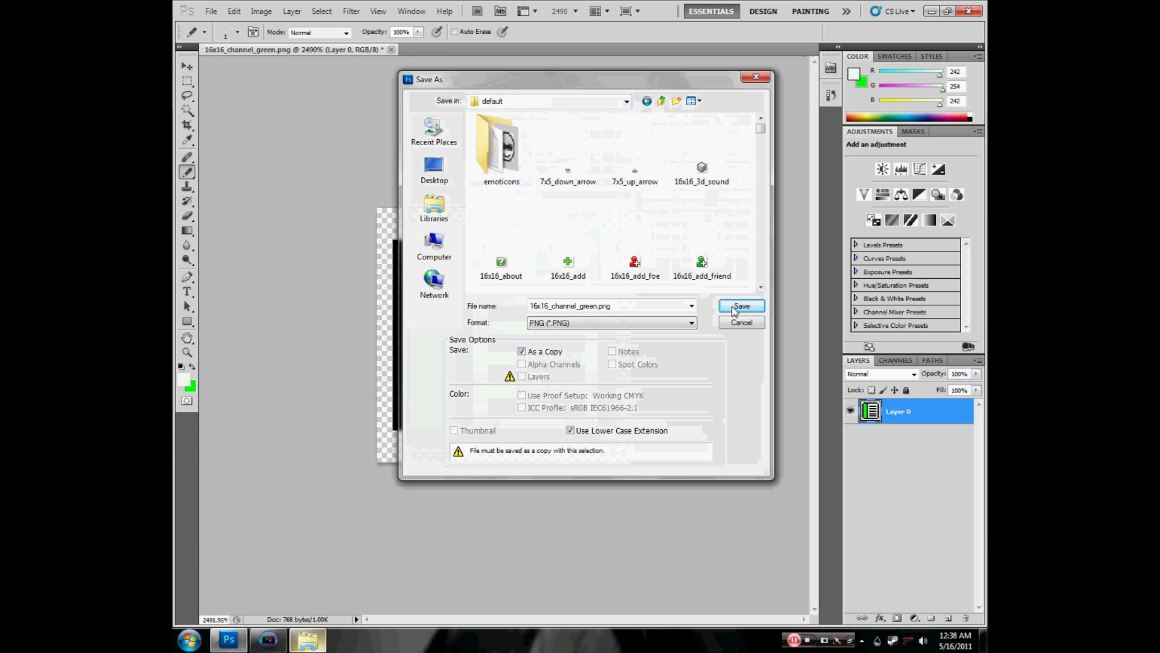
left_click(742, 306)
left_click(606, 242)
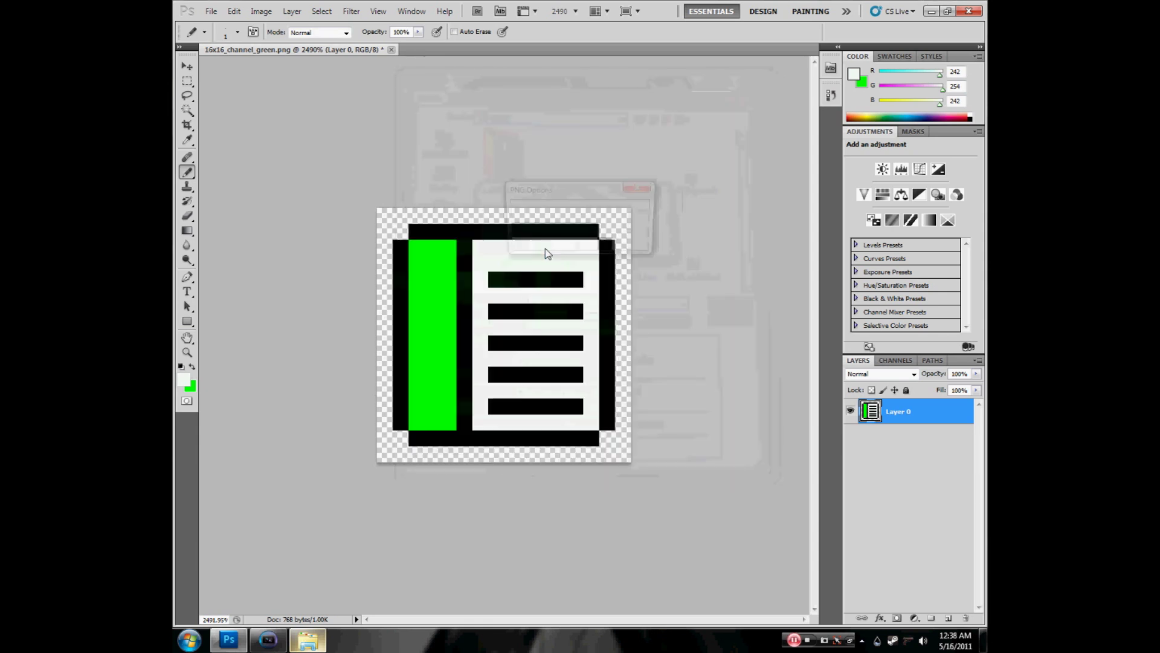
left_click(614, 225)
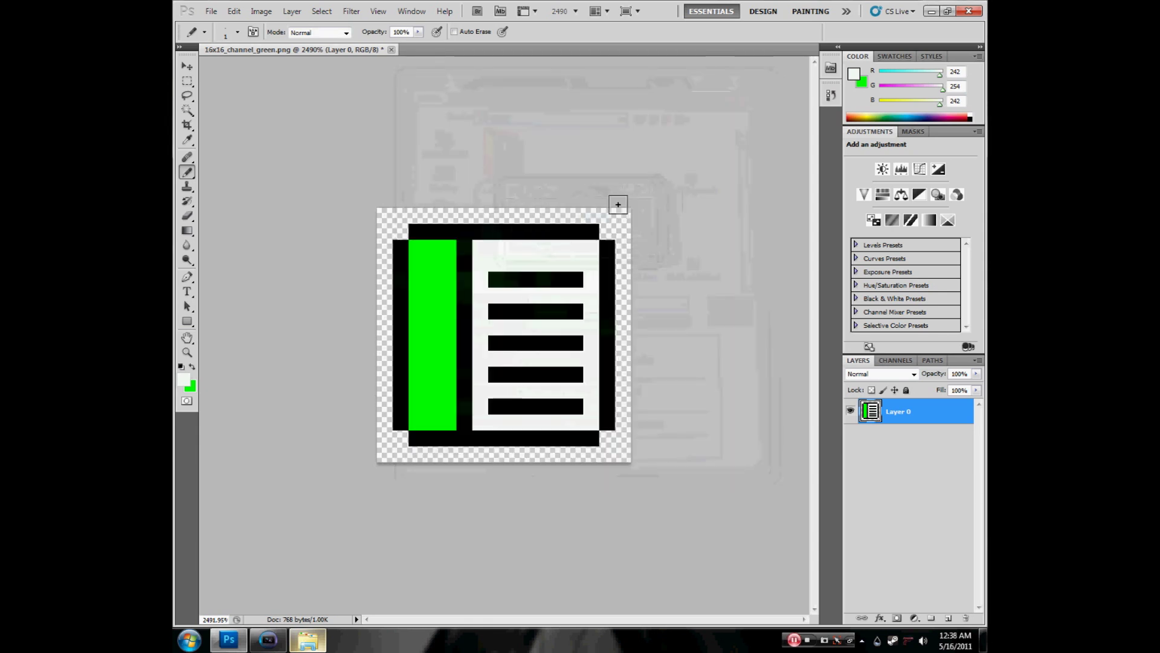
- Close the icon without saving again, quit Photoshop and Explorer, and restore TeamSpeak 3
left_click(391, 50)
left_click(593, 245)
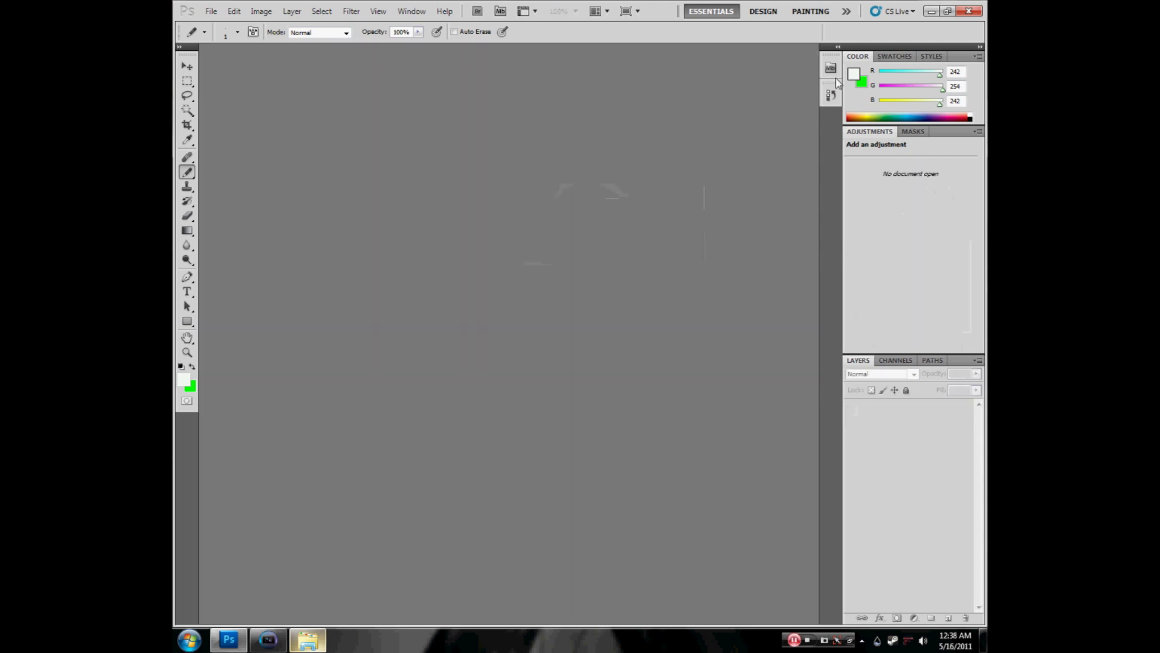
left_click(968, 11)
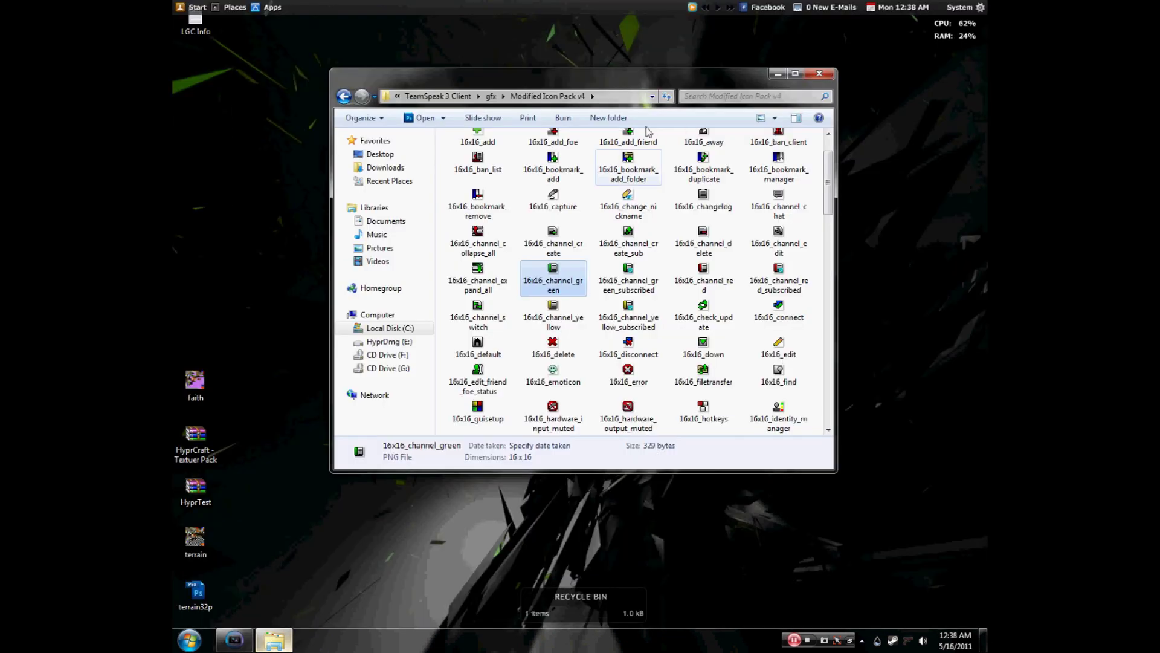
left_click(823, 72)
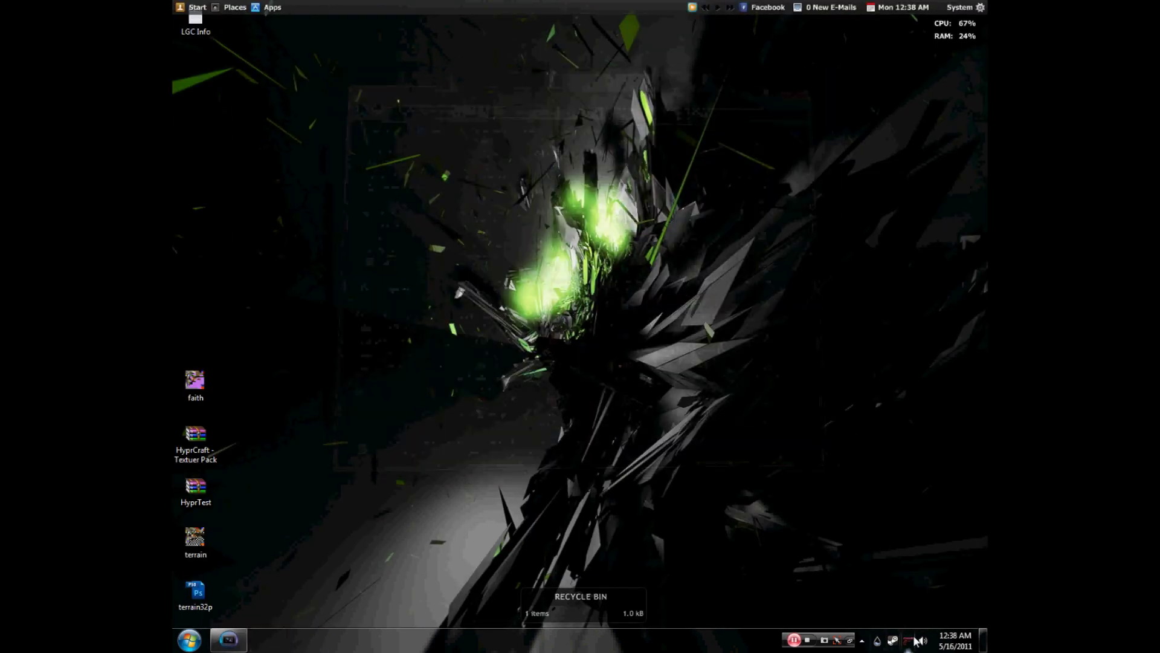
left_click(916, 641)
- Set the Design icon pack to default in TeamSpeak Options, apply it, and close TeamSpeak to the tray
left_click(370, 24)
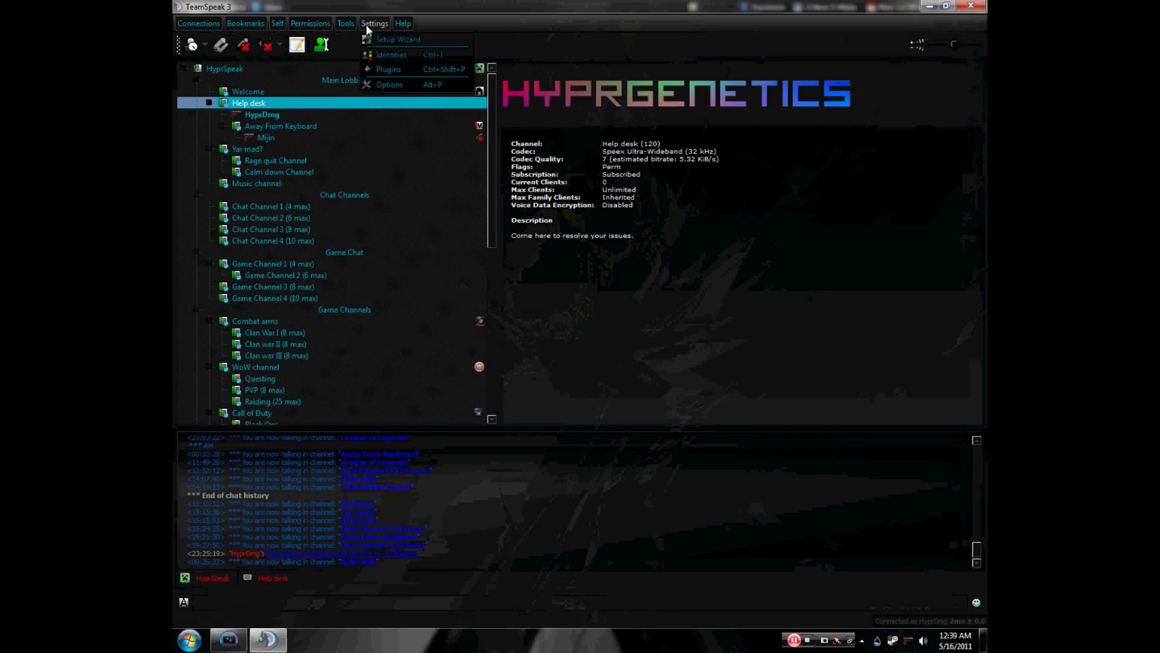
left_click(433, 85)
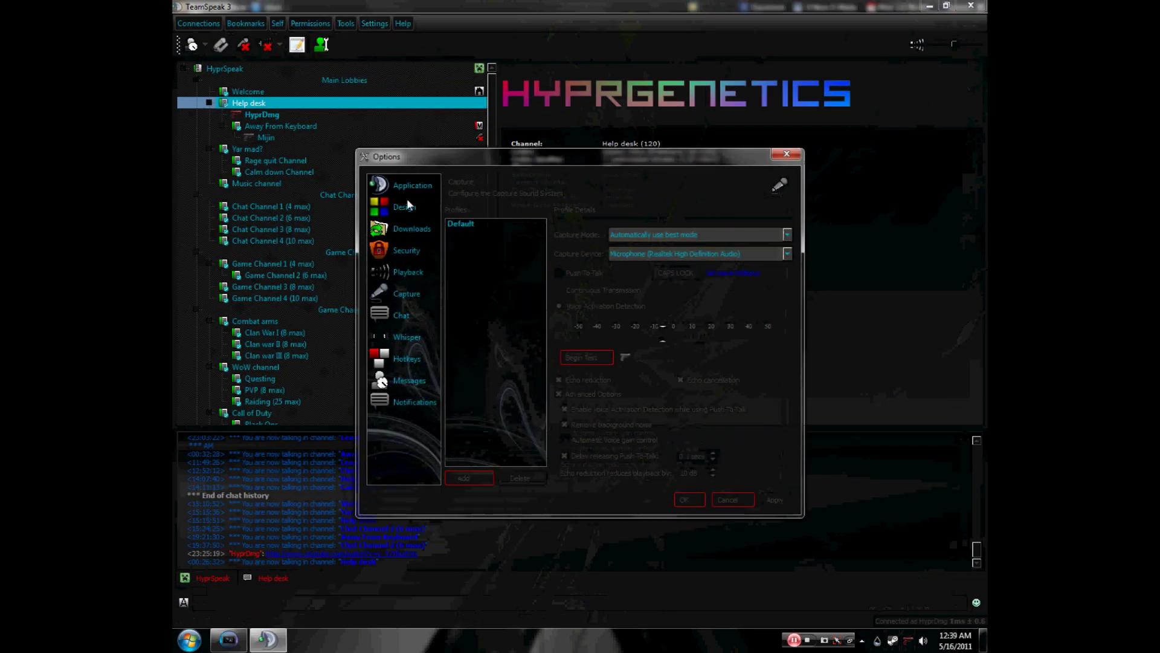
left_click(406, 211)
left_click(524, 319)
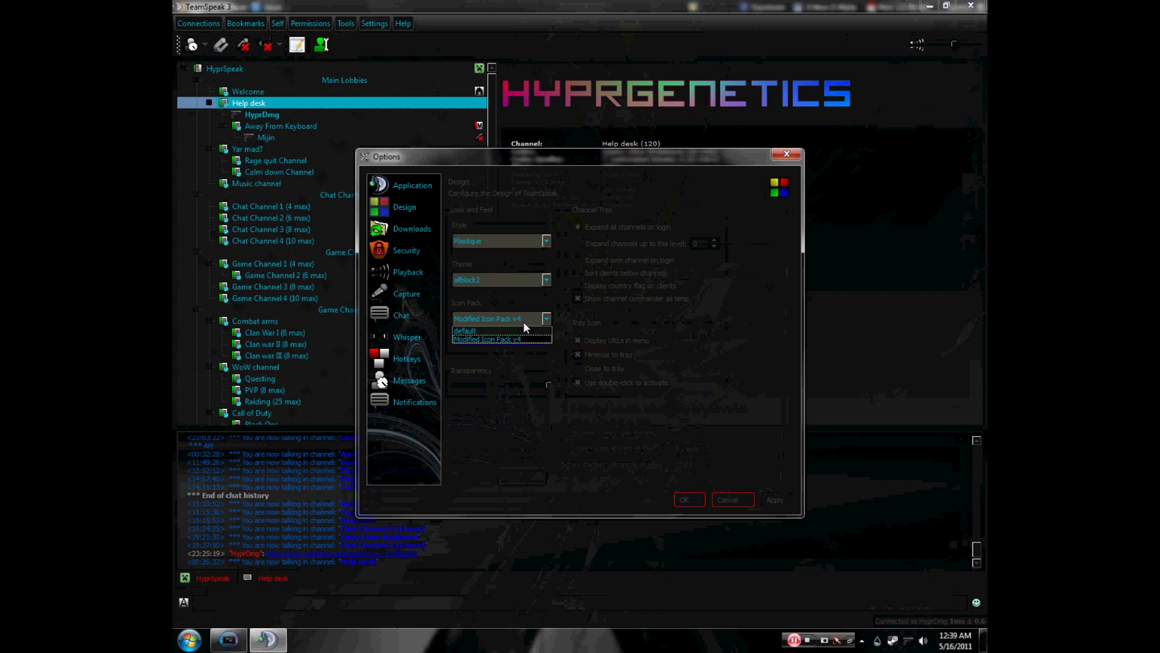
left_click(515, 331)
left_click(781, 504)
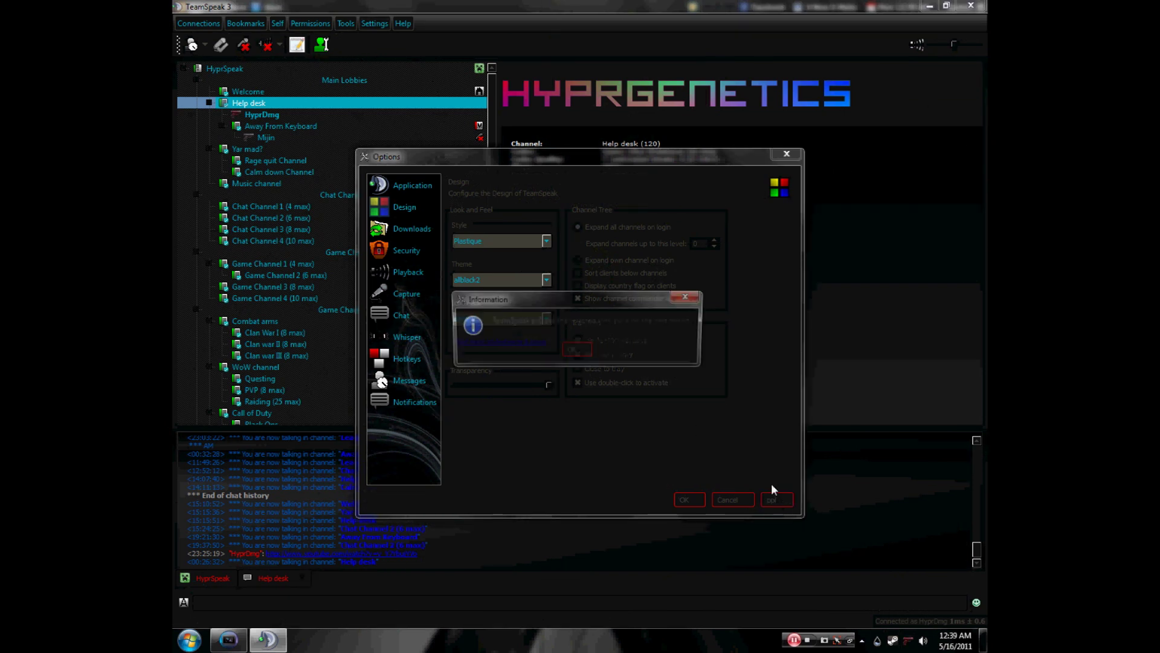
left_click(580, 346)
left_click(690, 500)
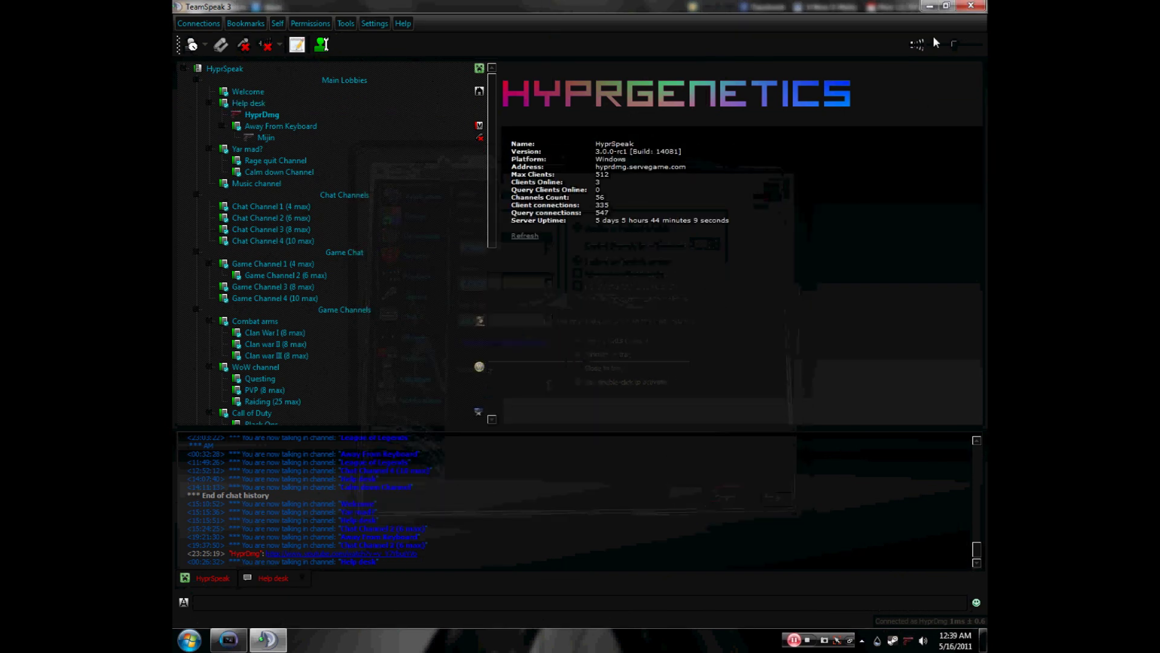
left_click(971, 5)
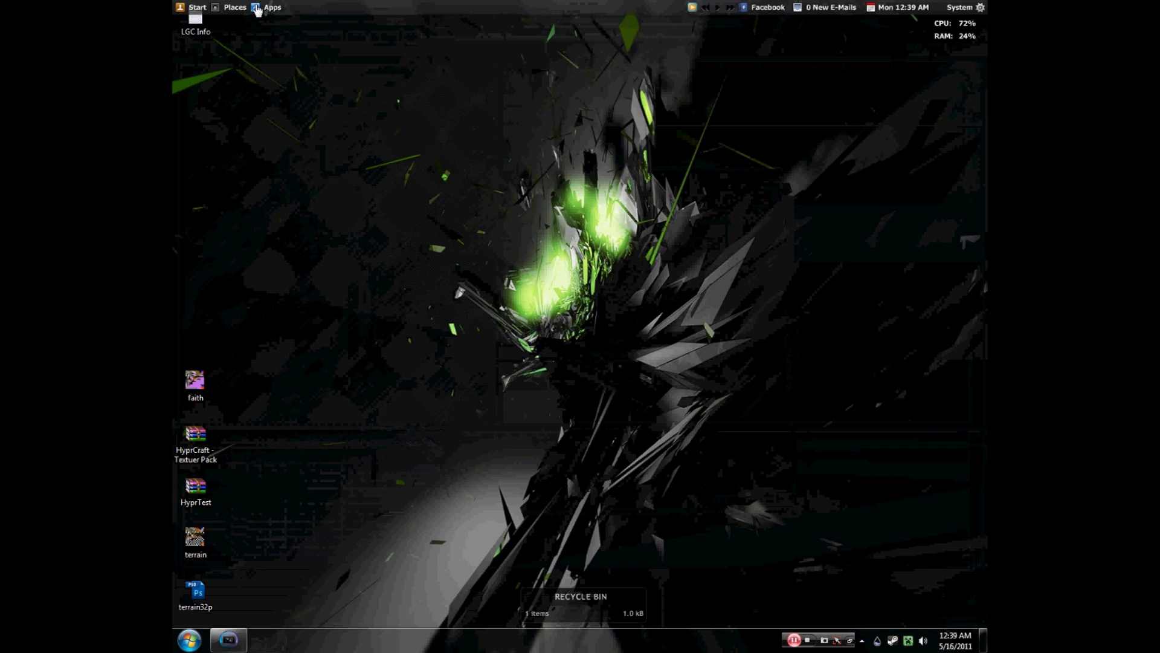
left_click(257, 8)
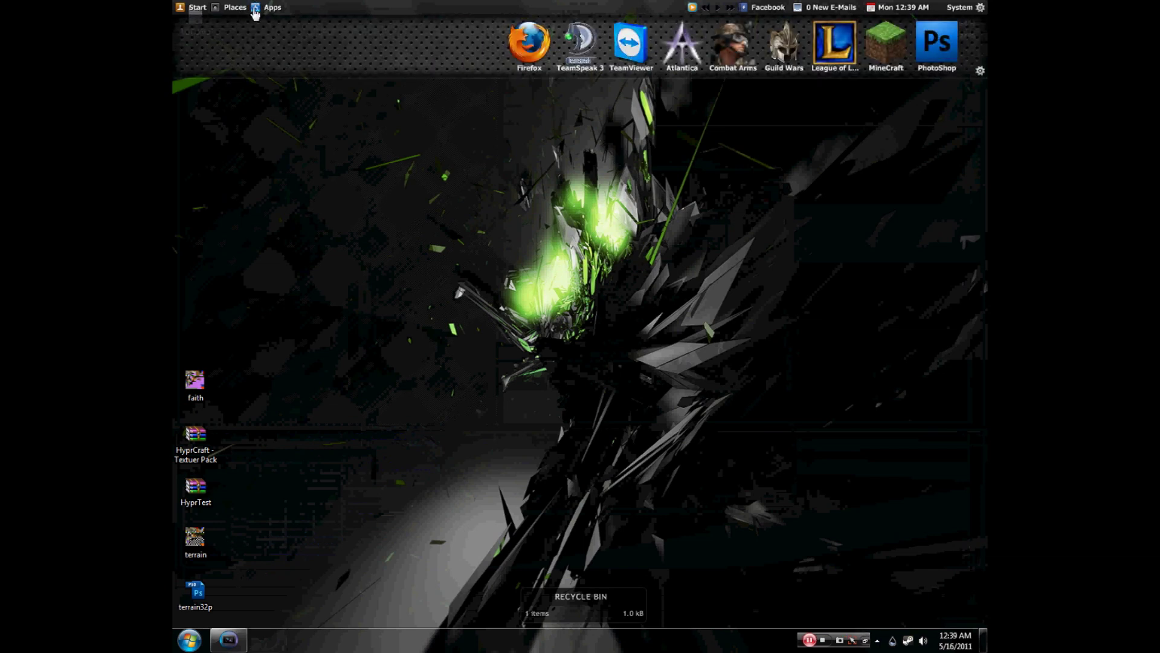
- Relaunch TeamSpeak 3 so it reconnects to the HyprSpeak server, then hide it
left_click(255, 13)
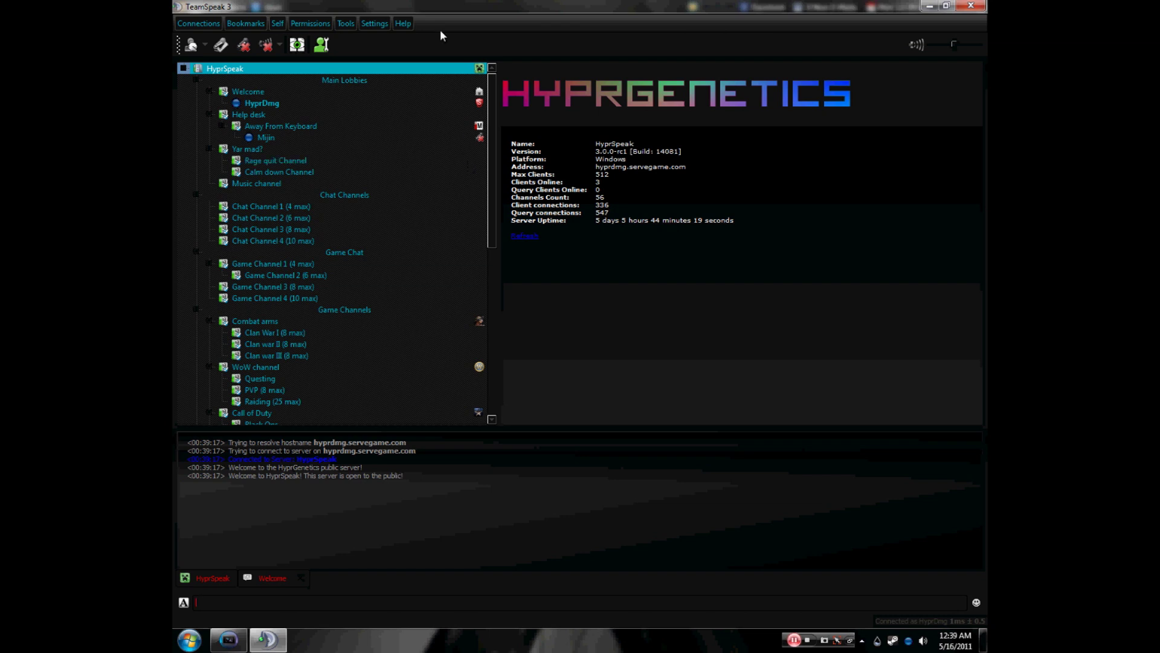
left_click(930, 7)
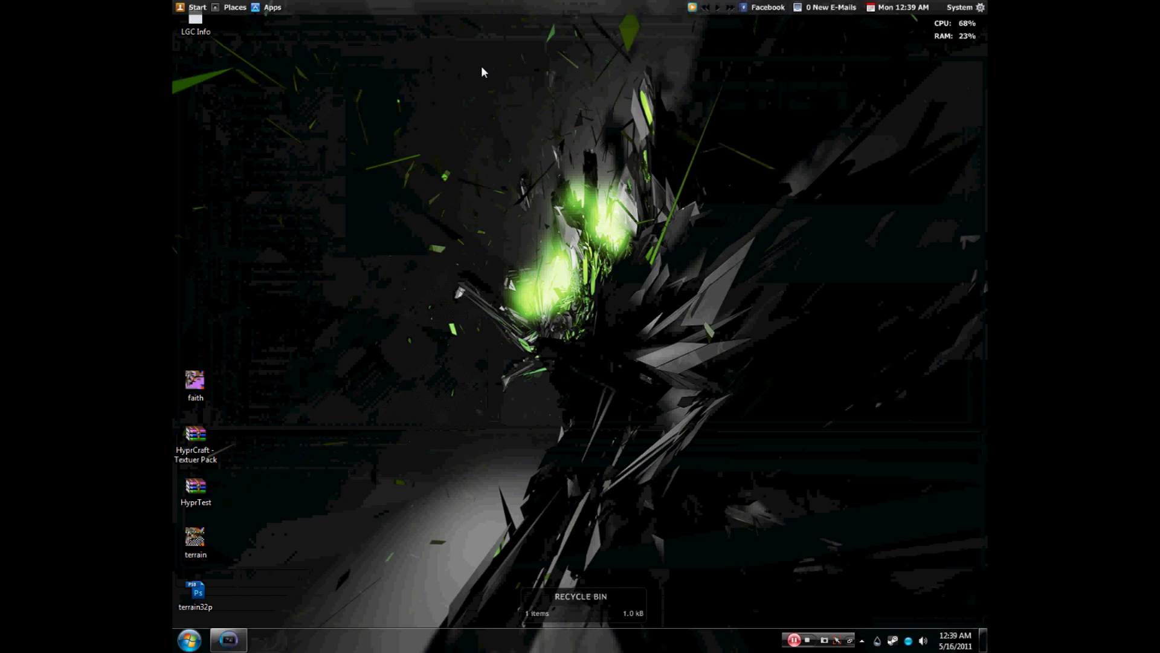
- Open User Home maximized and browse to C: > Program Files > TeamSpeak 3 Client > gfx > Modified Icon Pack v4 > emoticons
left_click(233, 7)
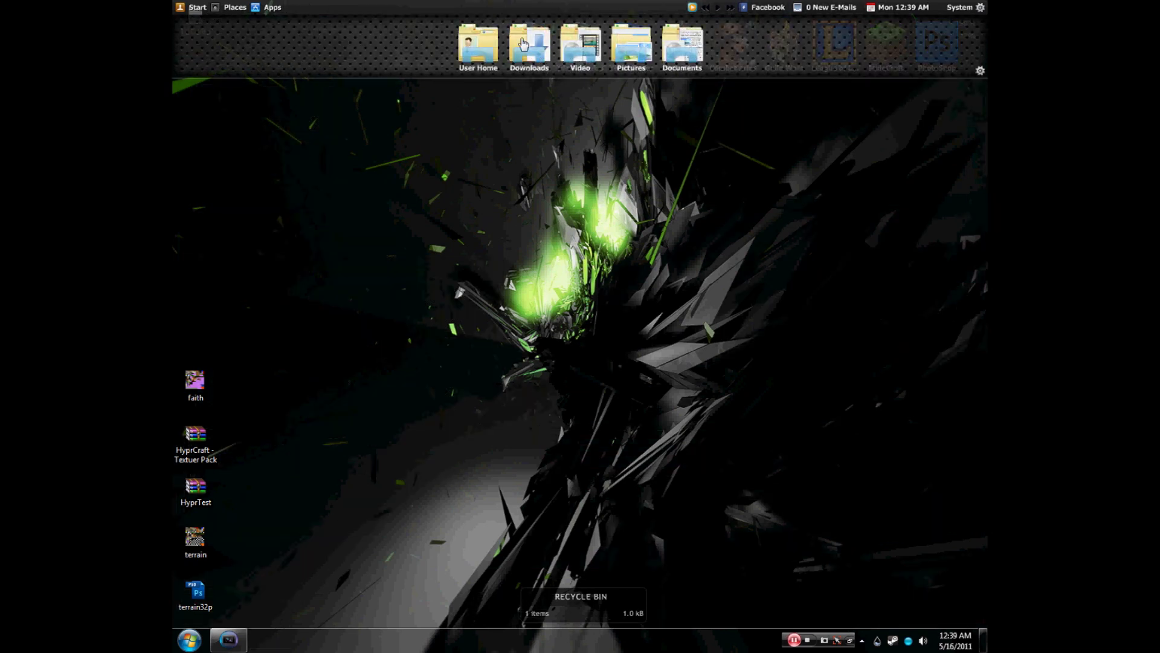
left_click(499, 52)
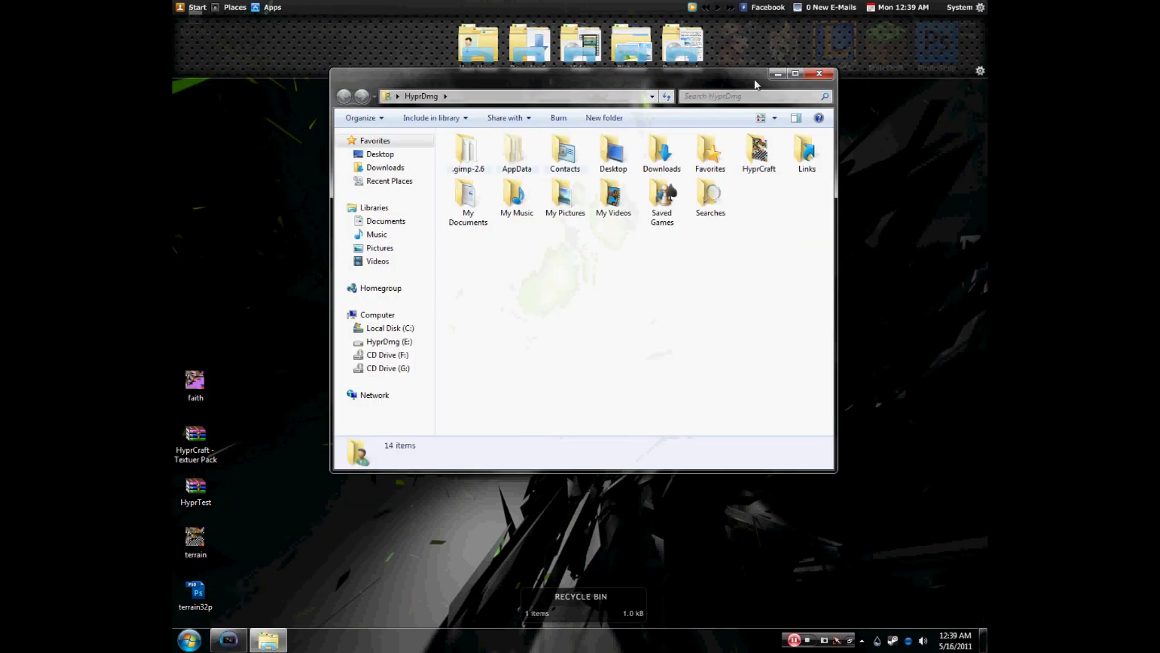
double_click(691, 83)
left_click(229, 255)
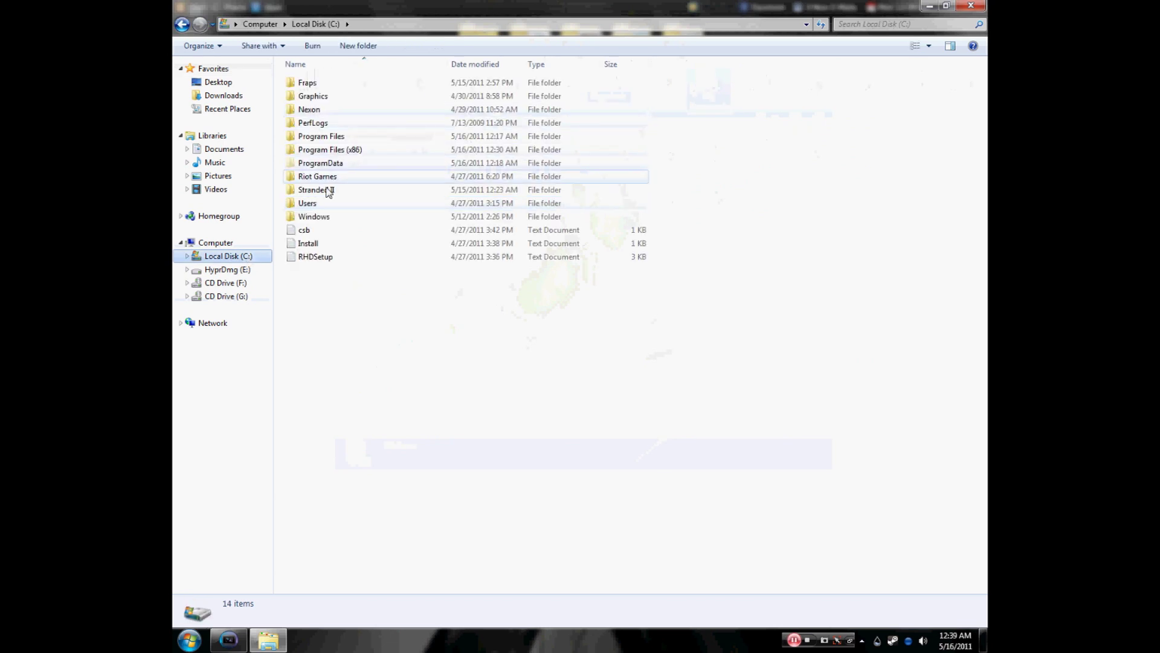
double_click(356, 137)
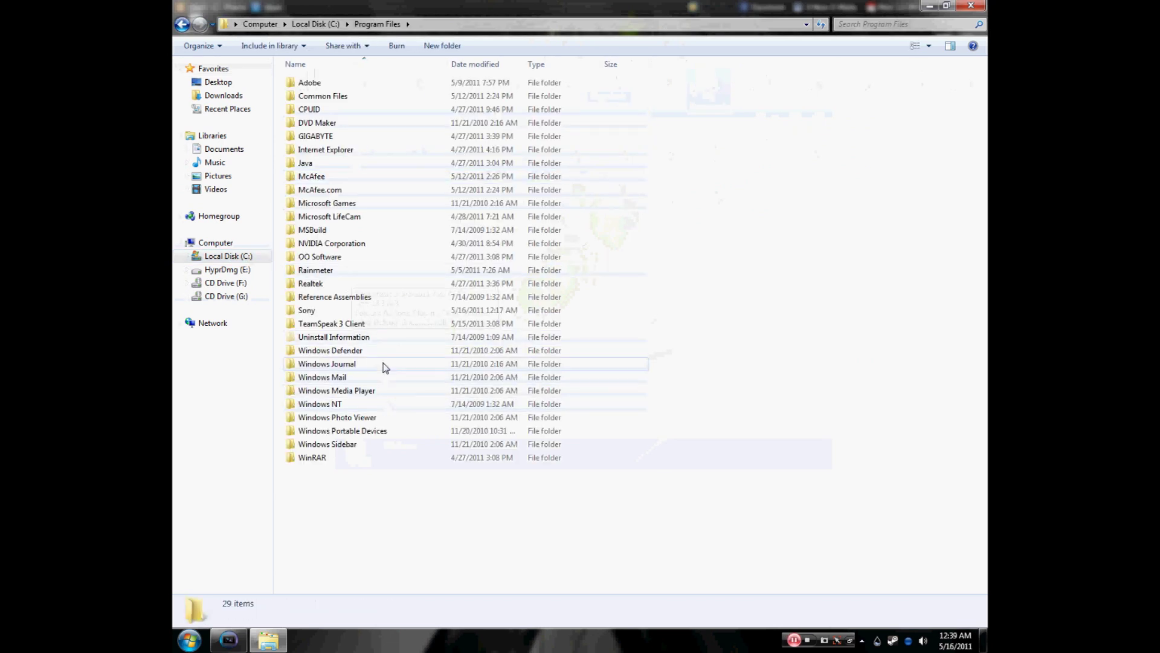
double_click(370, 325)
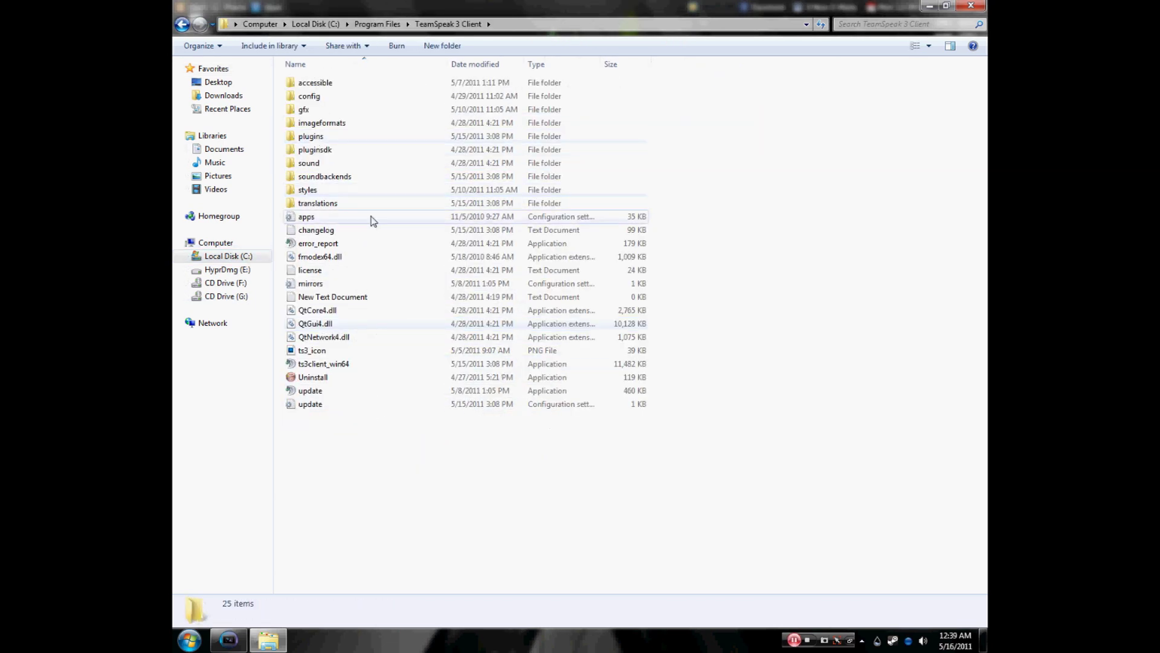
double_click(356, 111)
double_click(390, 114)
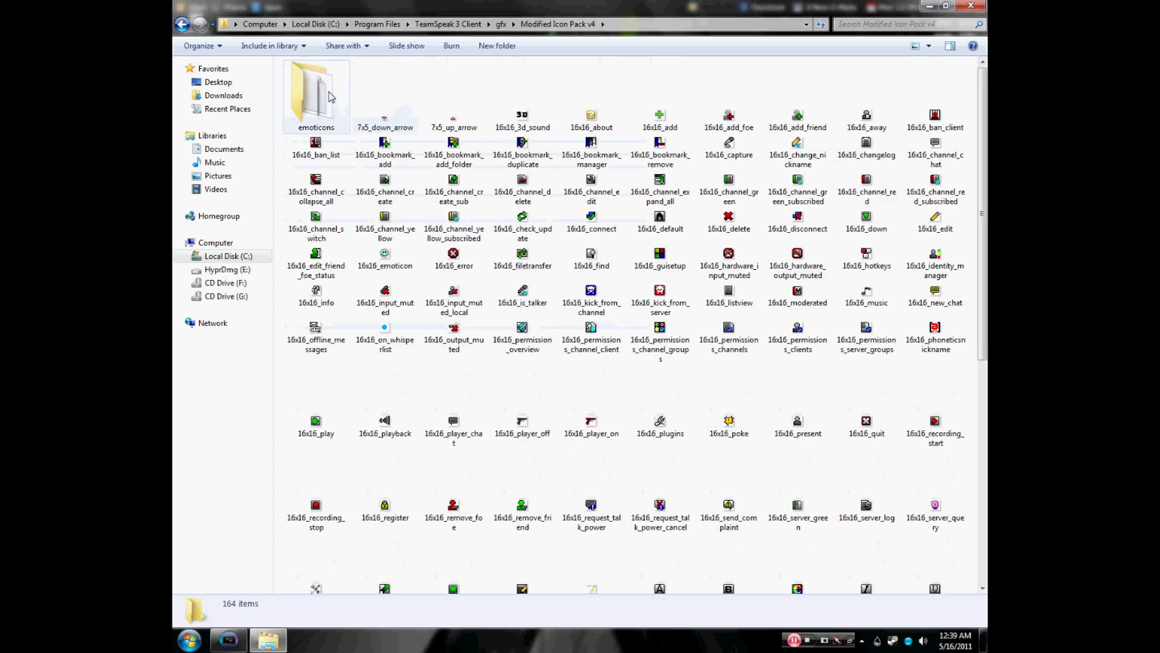
double_click(329, 95)
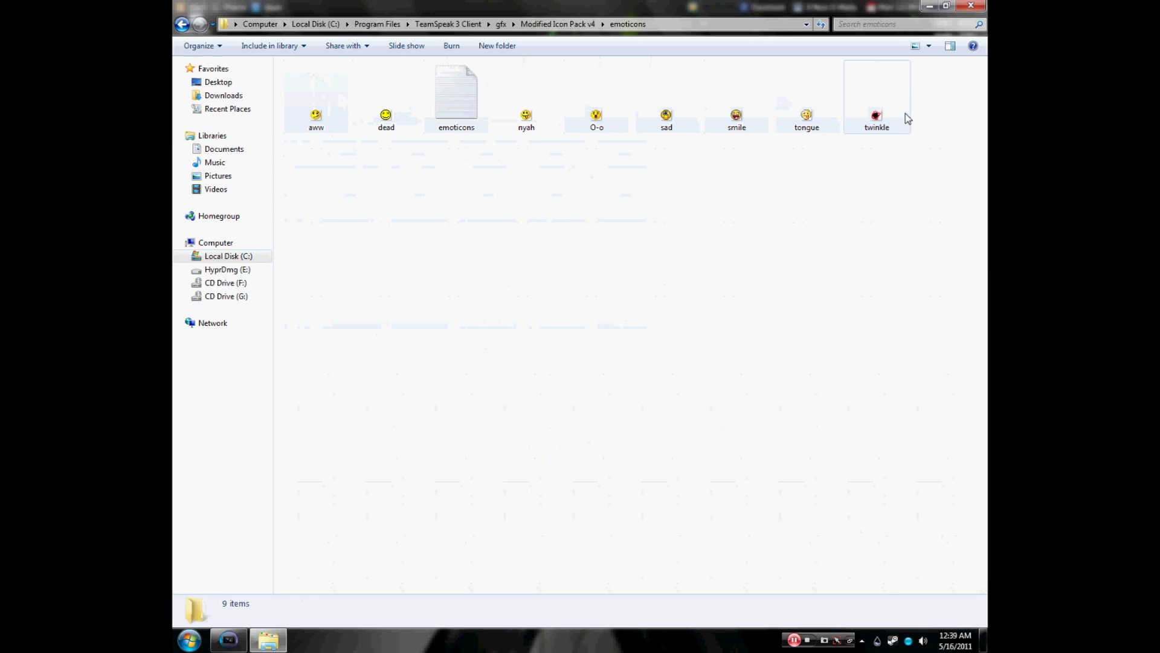
- Open emoticons.txt in Notepad and move the window down to reveal the emoticon images
double_click(464, 100)
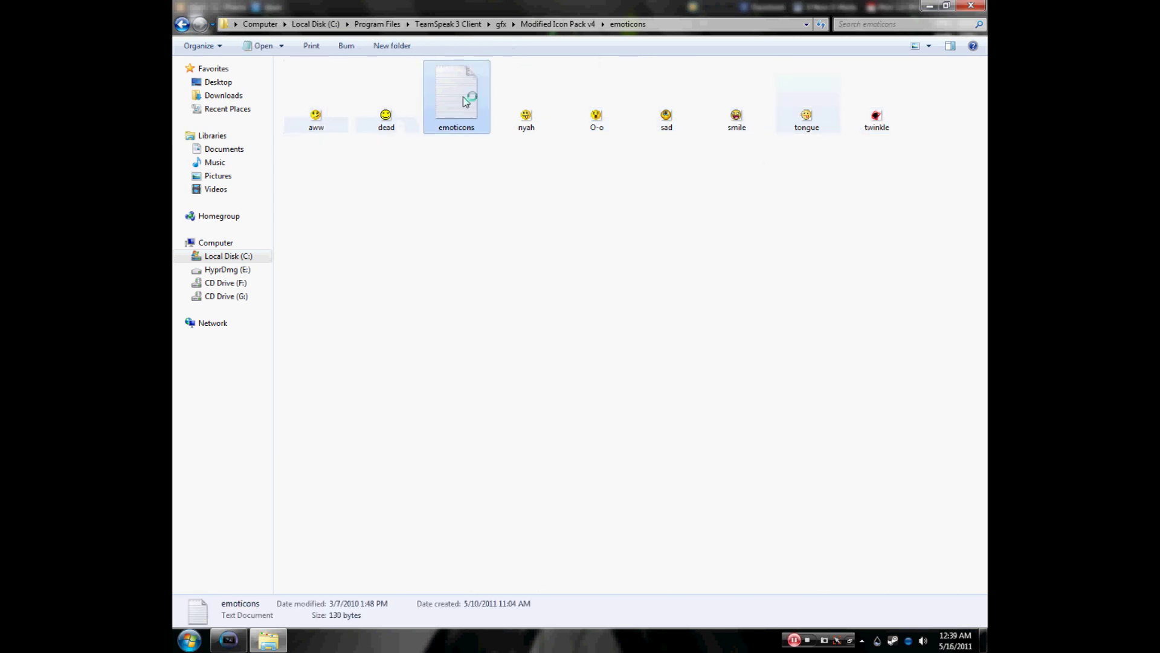
mouse_move(326, 26)
left_mouse_down()
mouse_move(498, 228)
mouse_move(404, 206)
left_mouse_up()
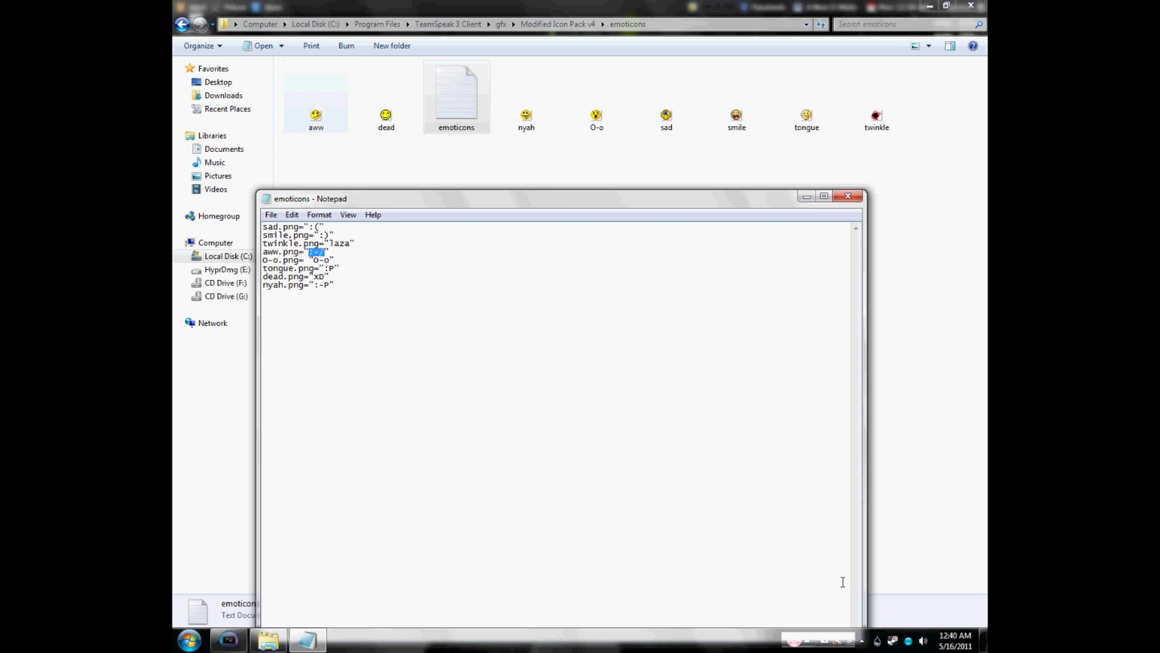
- Switch TeamSpeak 3's Design icon pack to Modified Icon Pack v4, apply it, and close Options
left_click(909, 642)
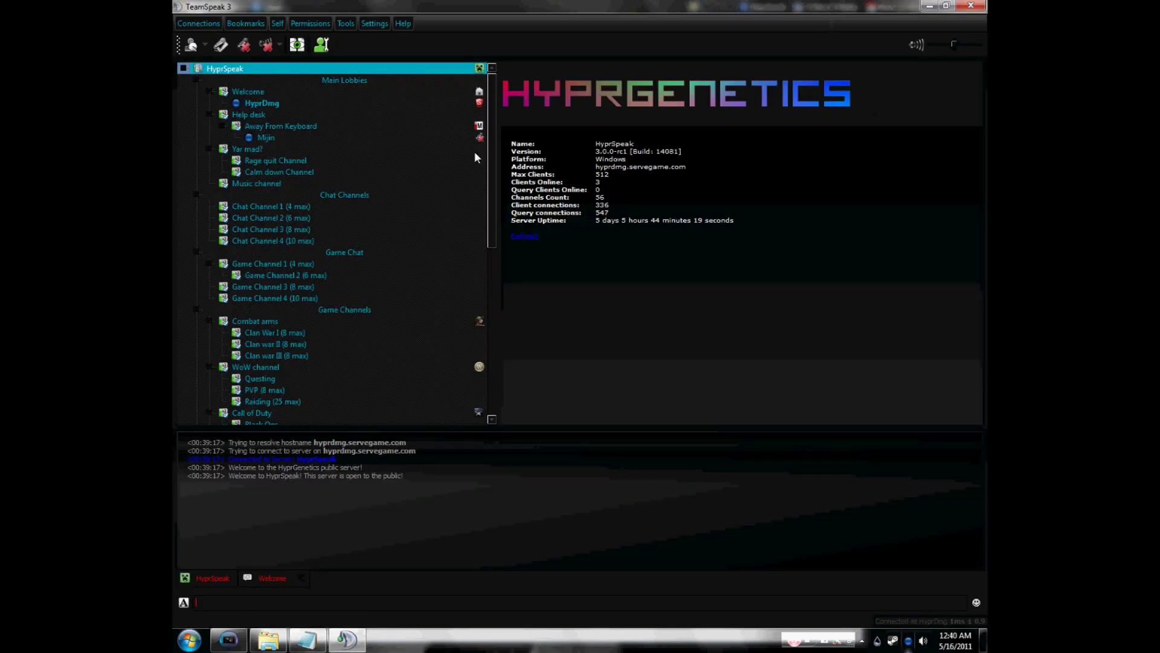
left_click(374, 23)
left_click(407, 84)
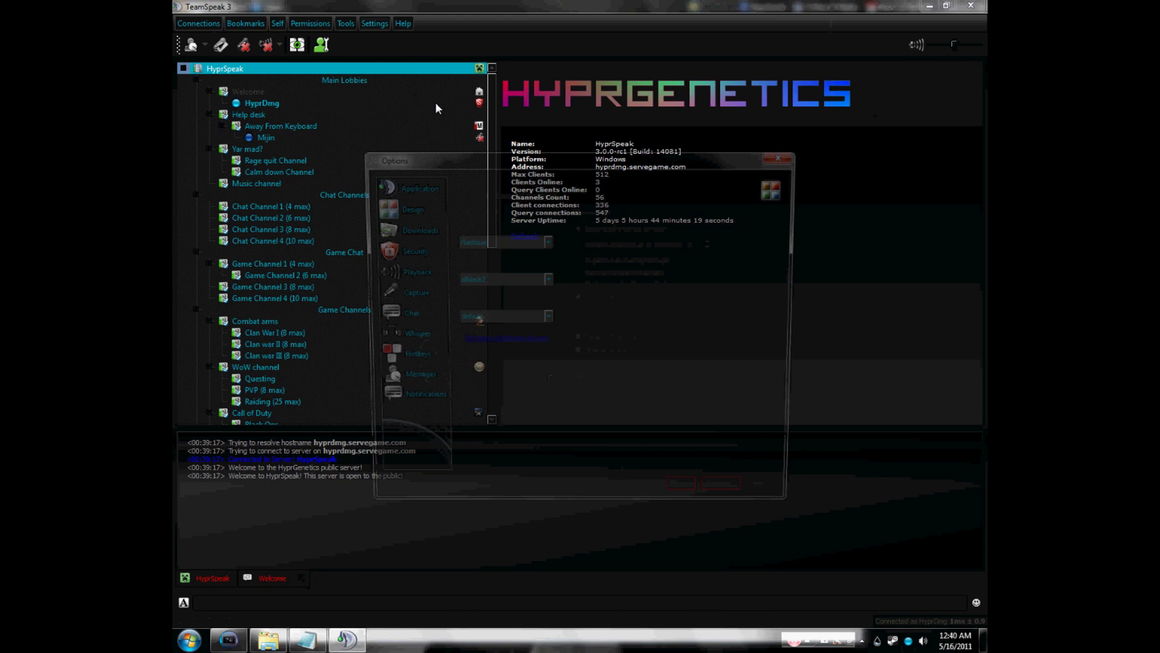
left_click(502, 320)
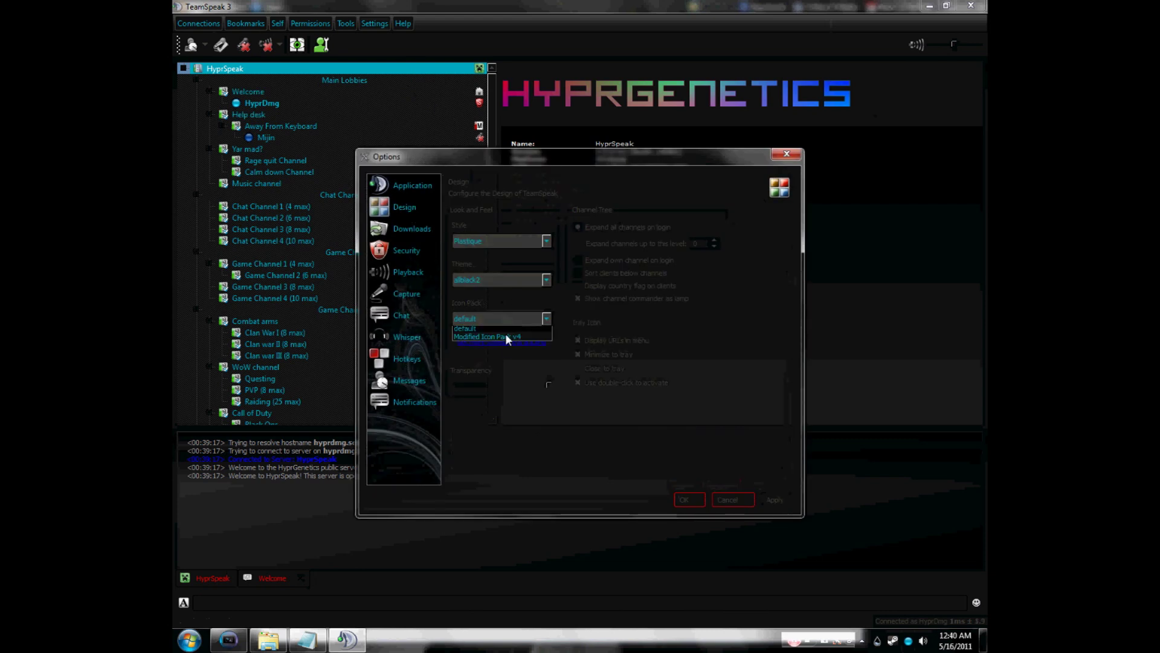
left_click(488, 339)
left_click(774, 499)
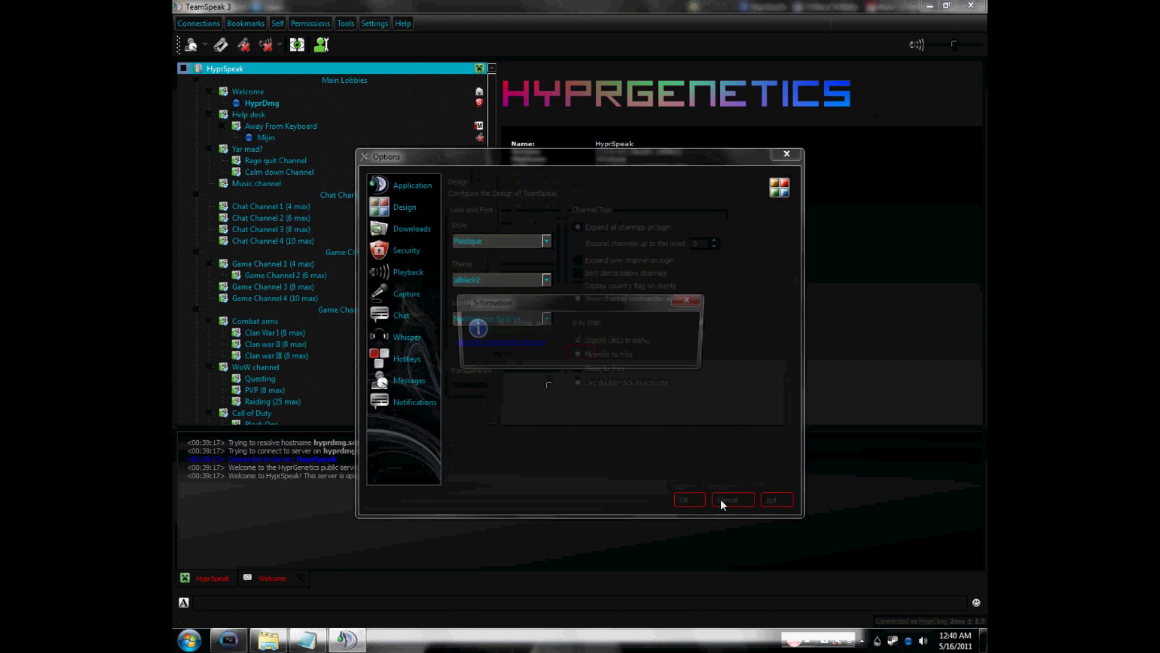
left_click(579, 353)
left_click(693, 502)
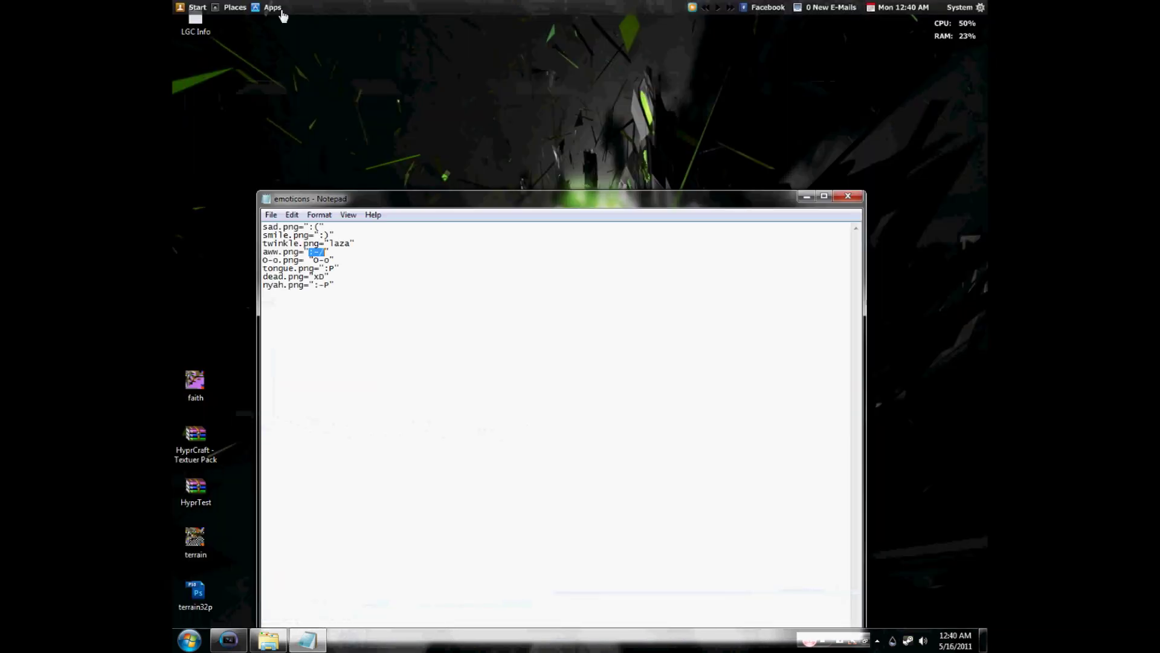
- Relaunch TeamSpeak and send the aww emoticon code in the Welcome channel chat
left_click(269, 9)
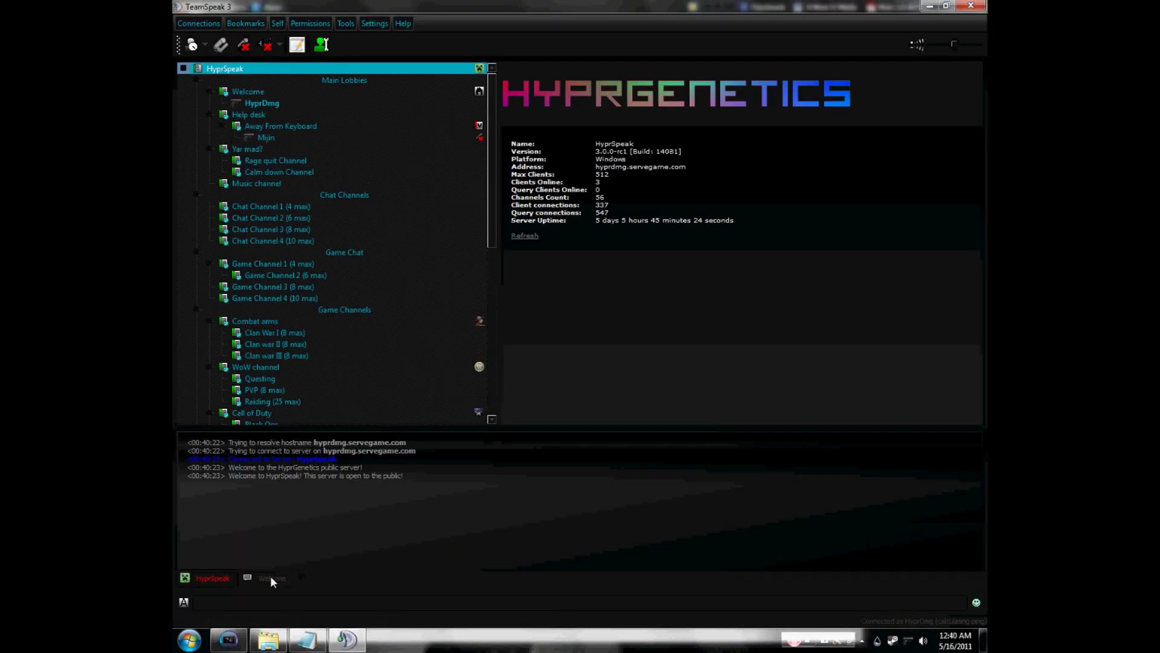
left_click(271, 579)
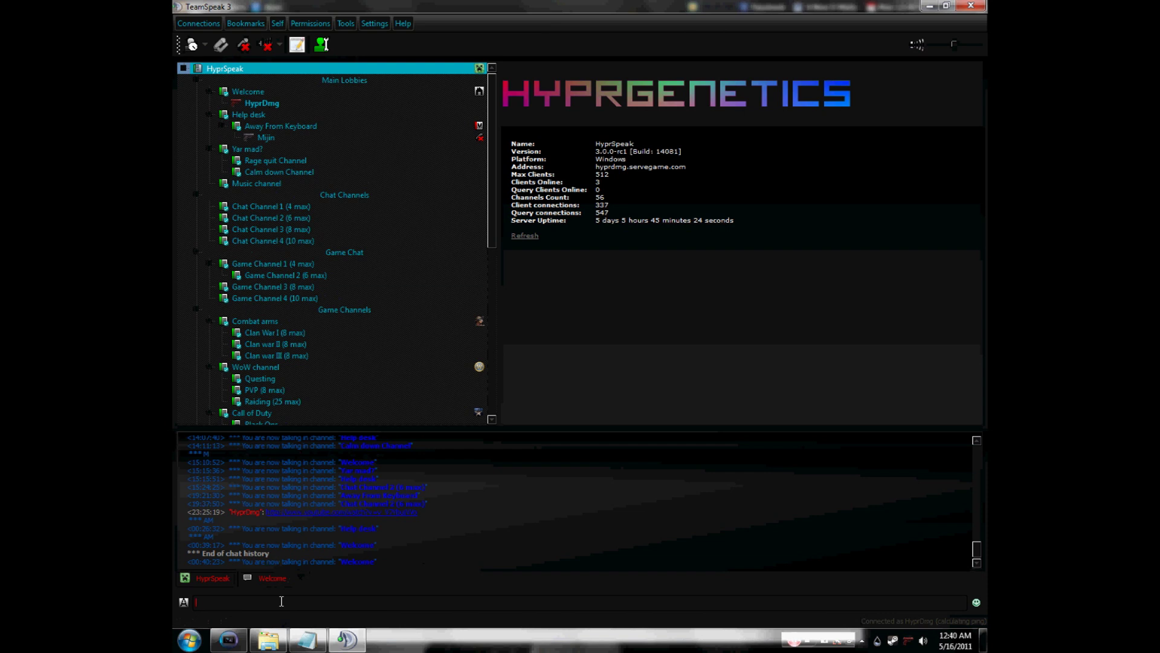
key("Return")
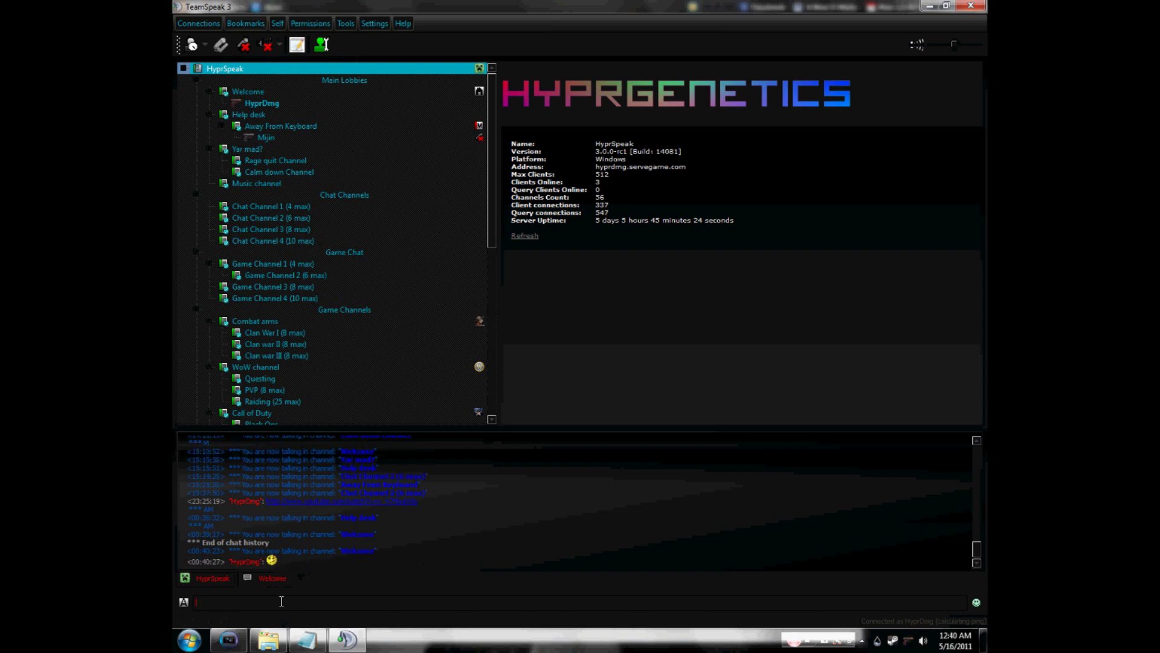
- Check the emoticon codes in Notepad and send the twinkle emoticon code to the chat
left_click(308, 639)
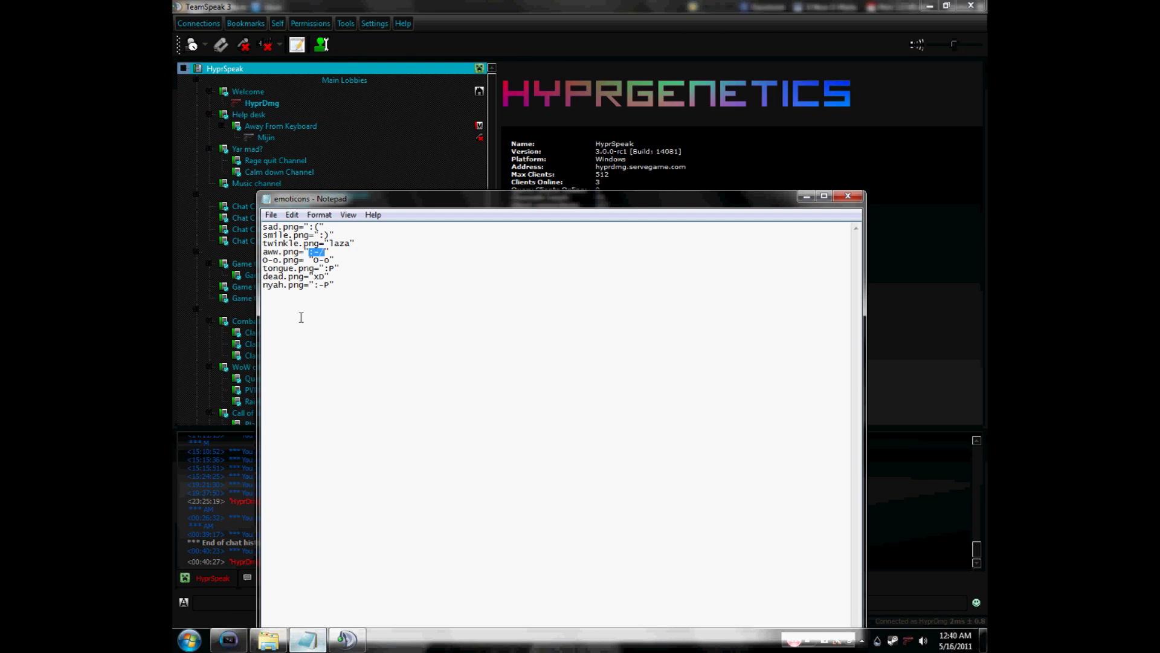
left_click(938, 430)
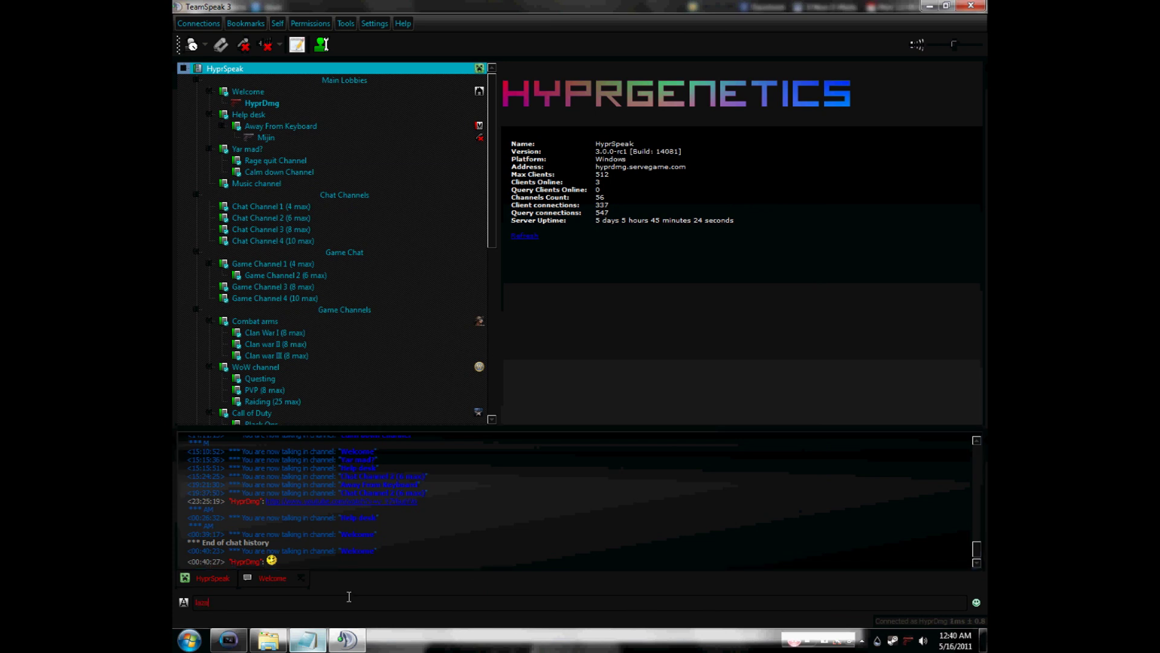
key("Return")
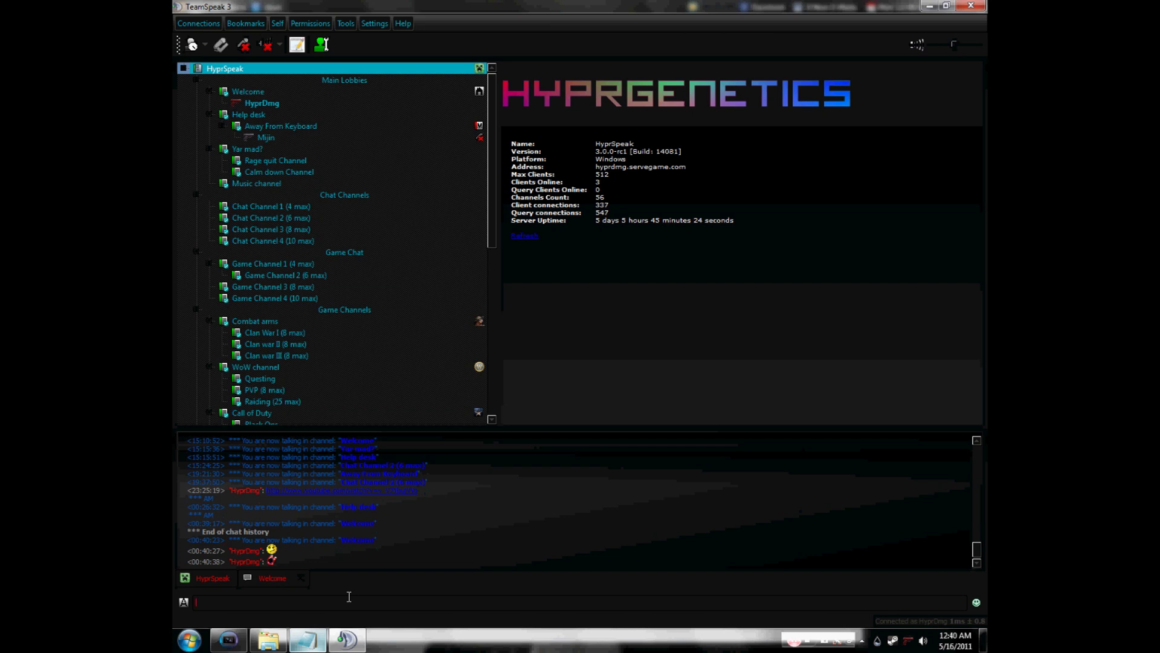
left_click(453, 531)
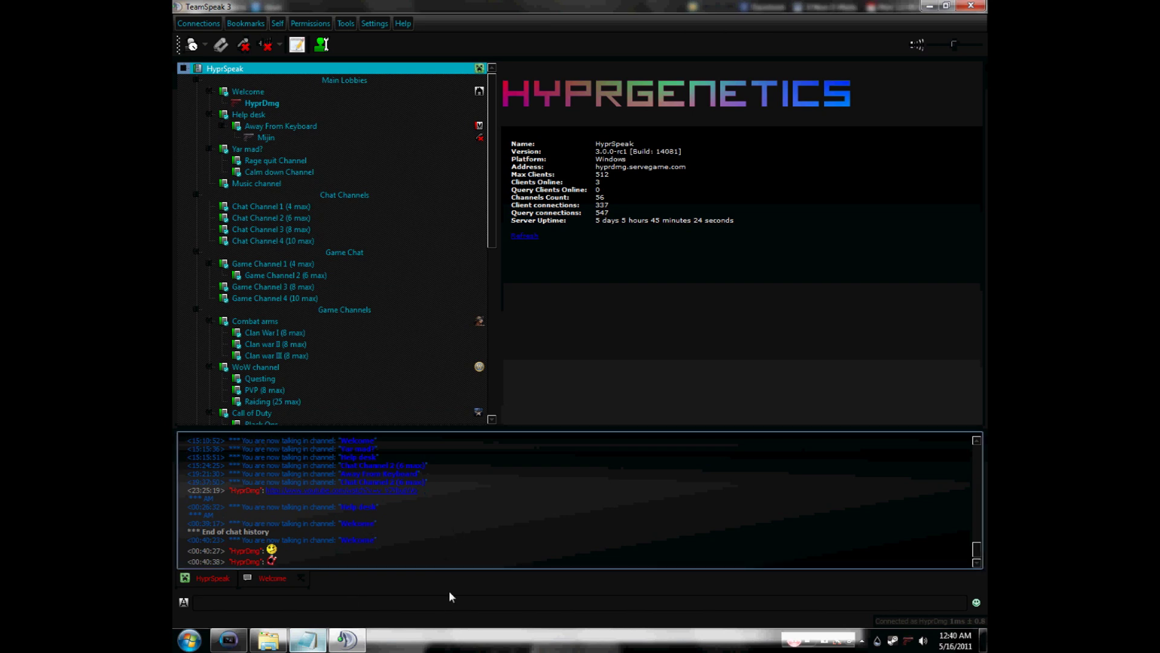